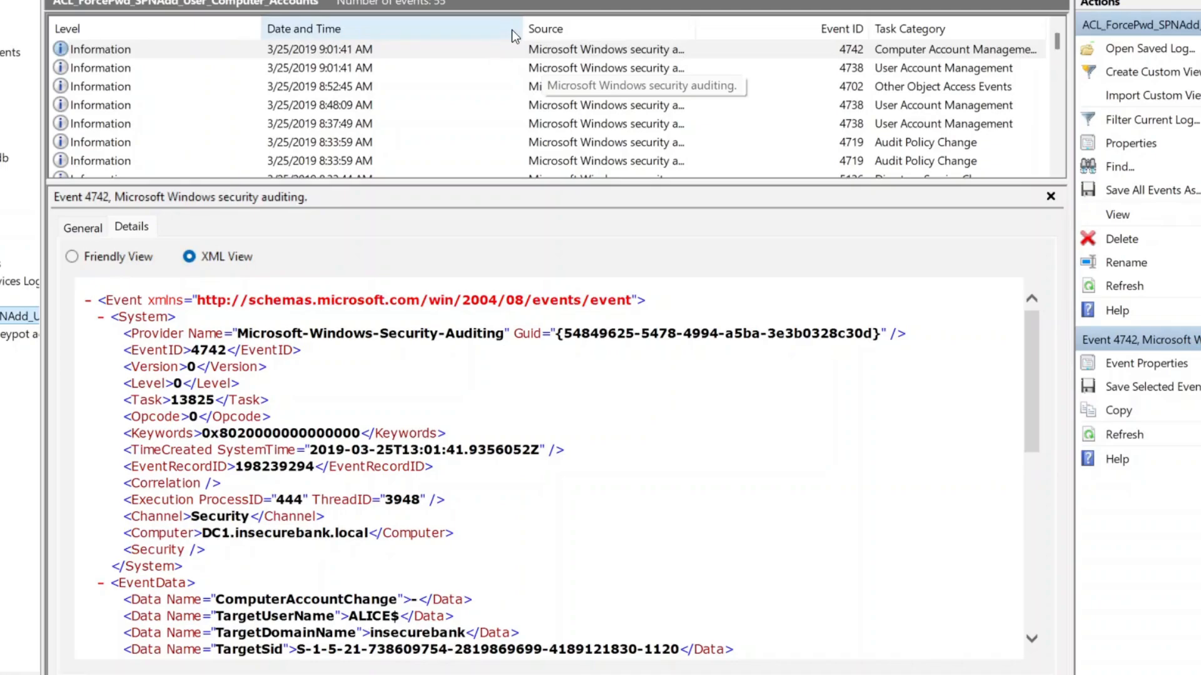
# Open Filter Current Log for the saved ACL_ForcePwd_SPNAdd_User_Computer_Accounts log
pyautogui.click(1146, 127)
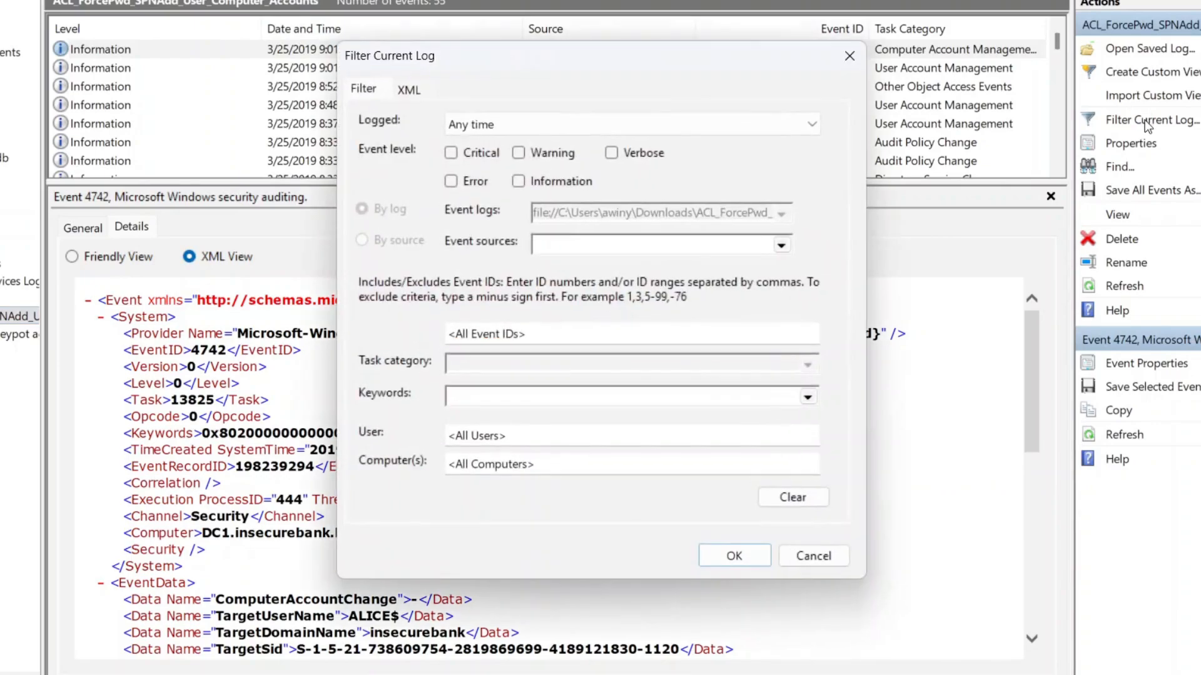
# Show the filter's XML query, move the dialog aside, and enable manual query editing
pyautogui.click(413, 90)
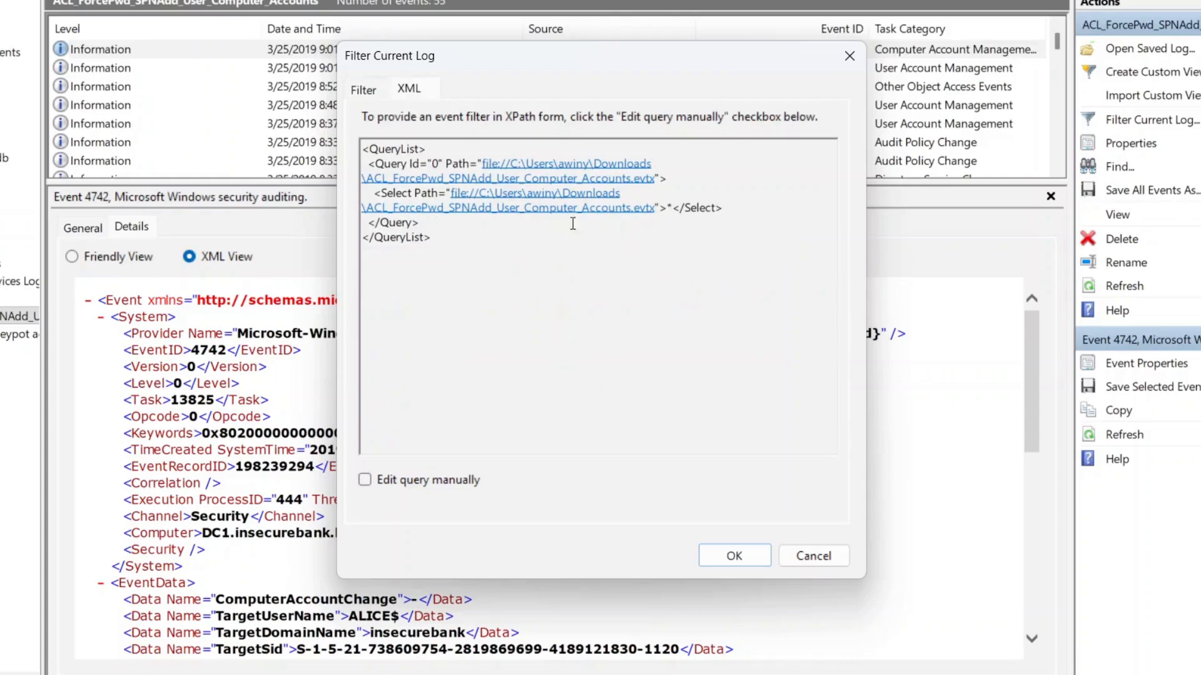
pyautogui.moveTo(633, 61); pyautogui.dragTo(896, 78)
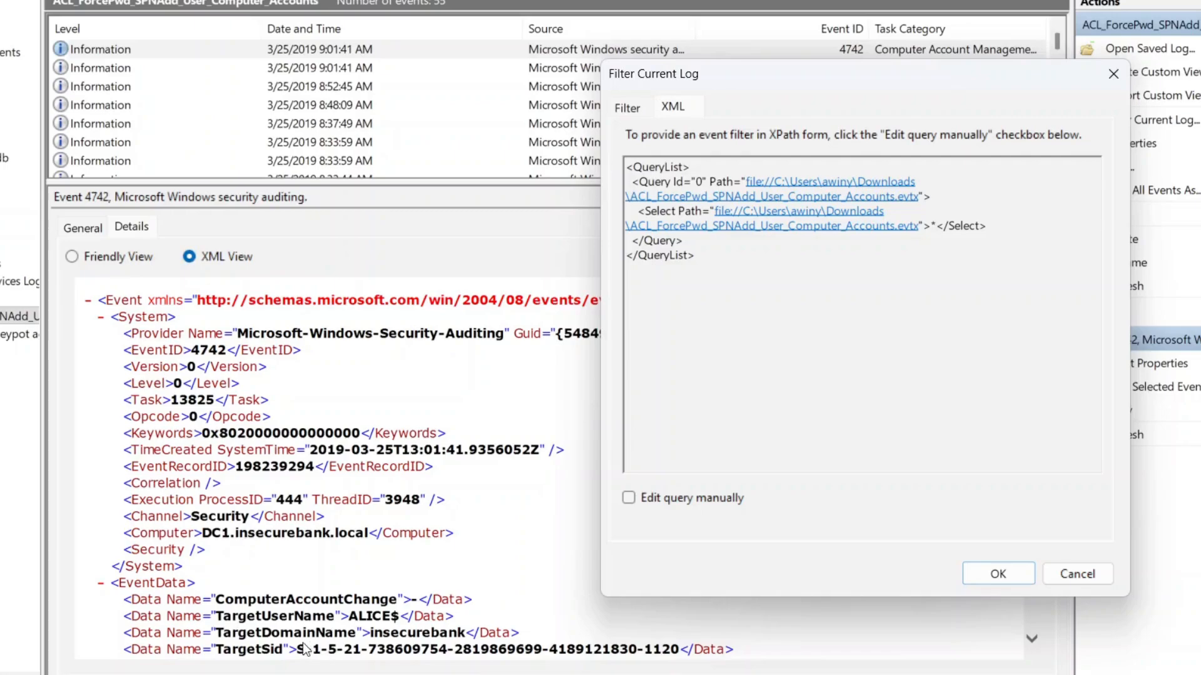
pyautogui.click(628, 499)
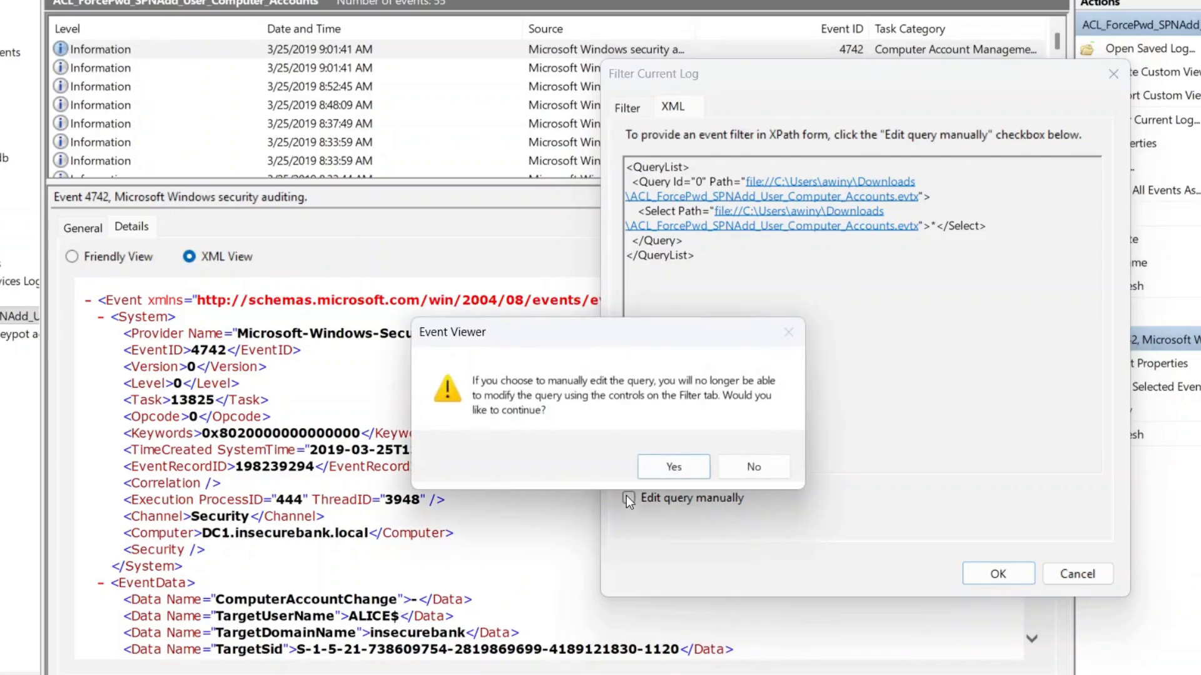
pyautogui.click(674, 463)
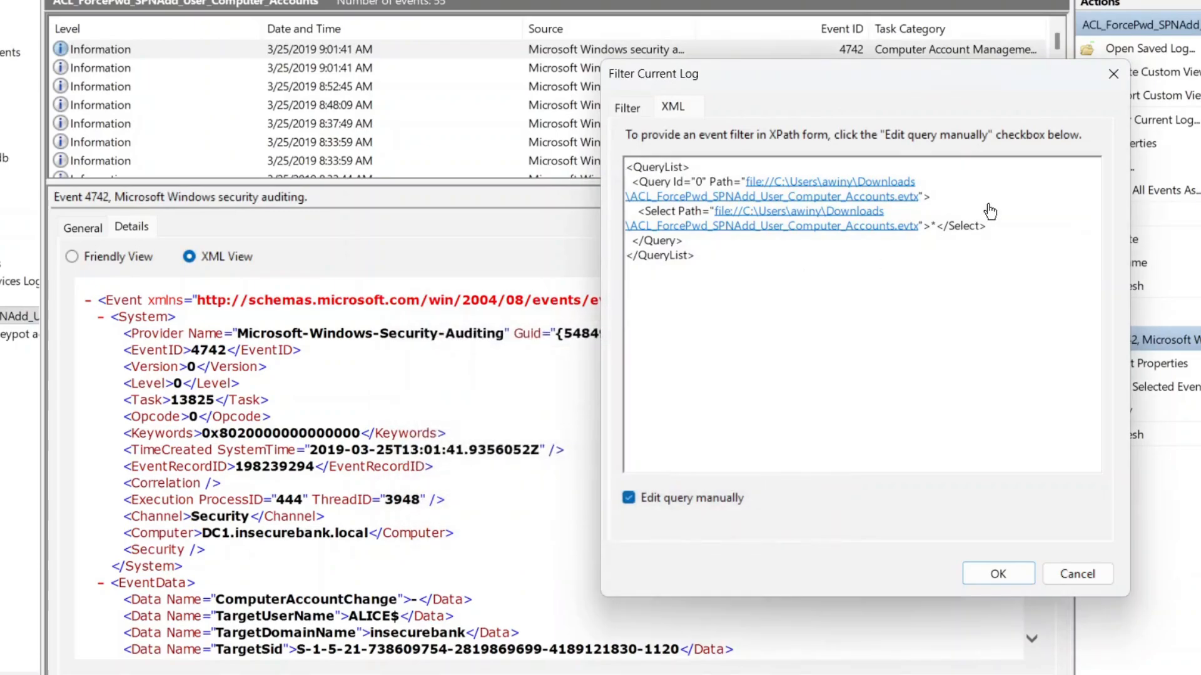
pyautogui.click(939, 230)
pyautogui.write('[')
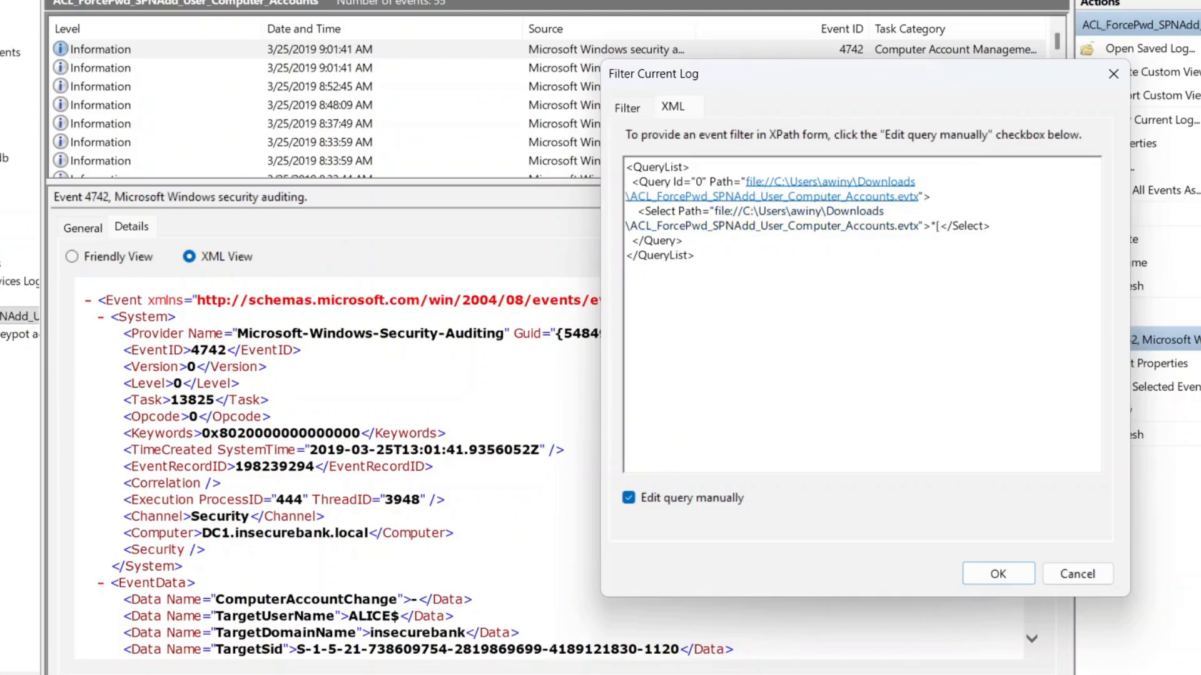
pyautogui.write('EventData')
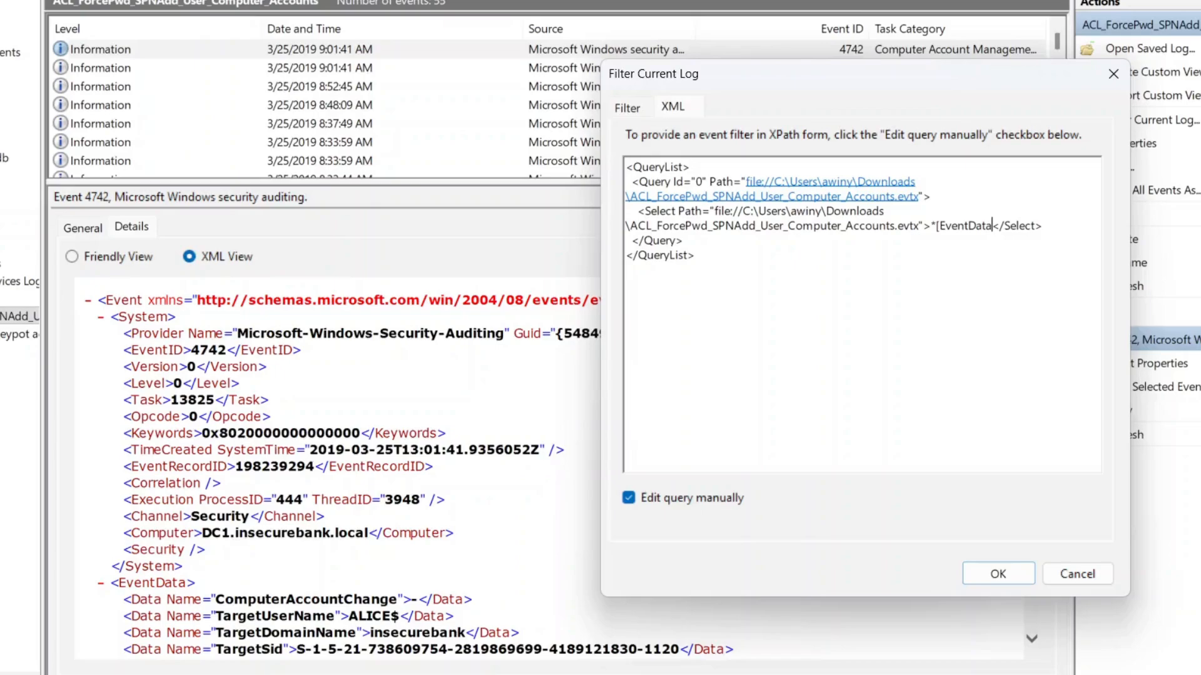
pyautogui.write('[Data[@Name')
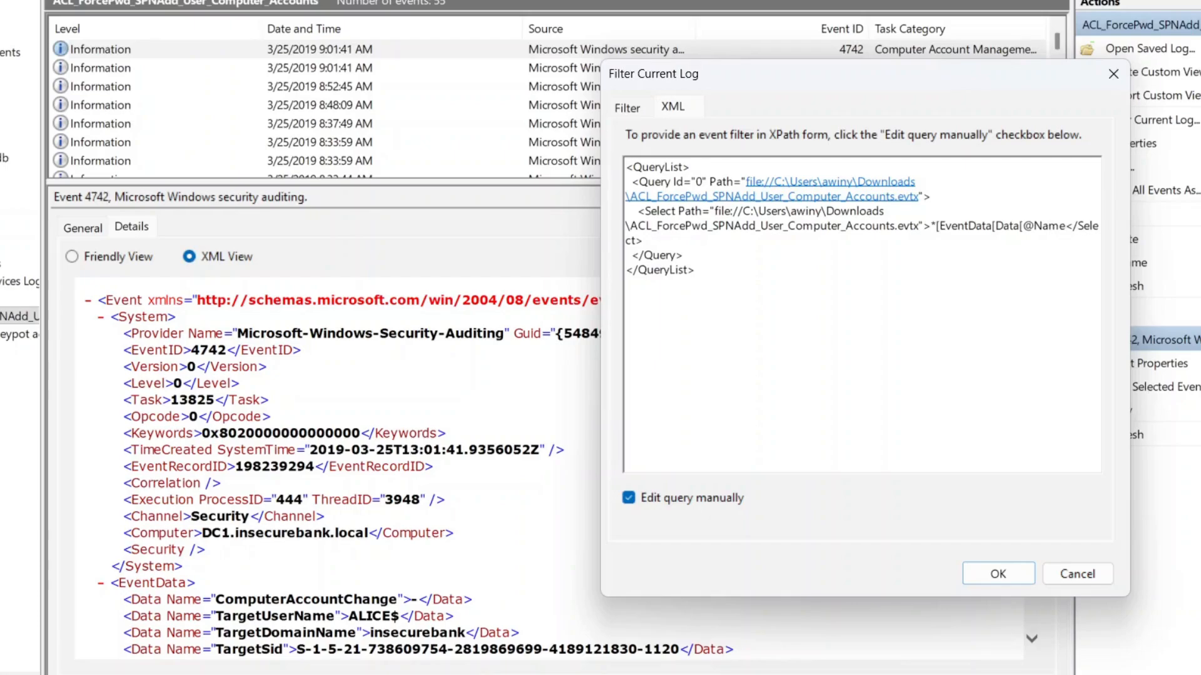
pyautogui.write("='TargetUserName")
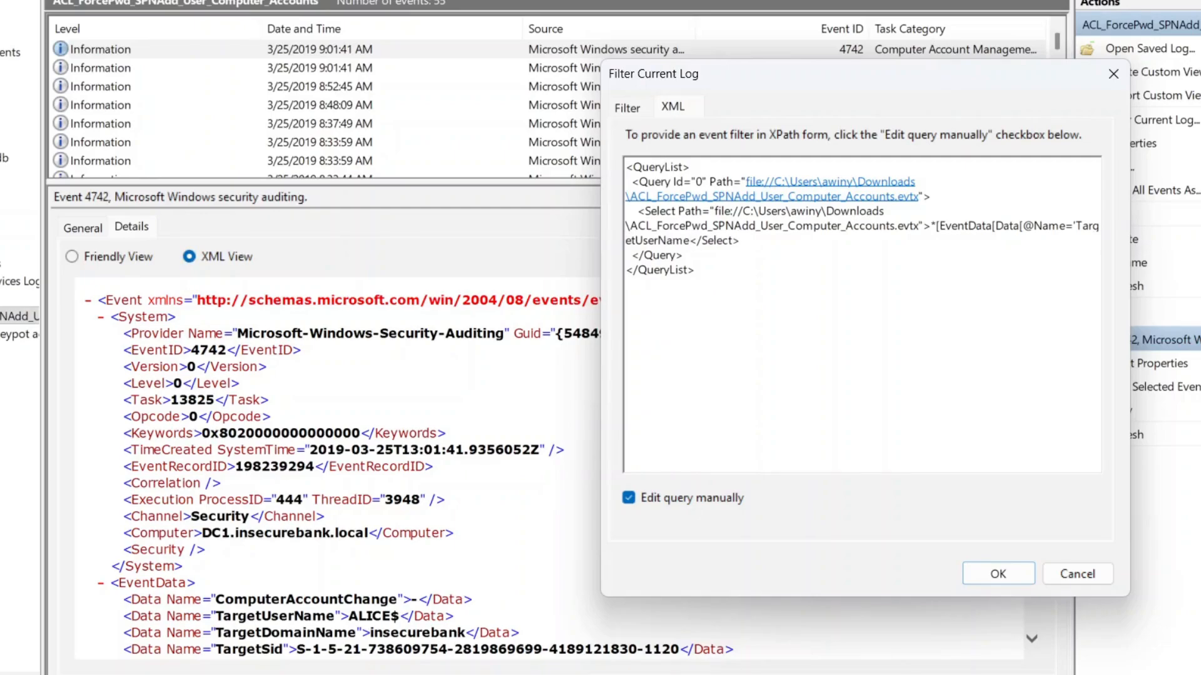
pyautogui.write("']='ALICE$")
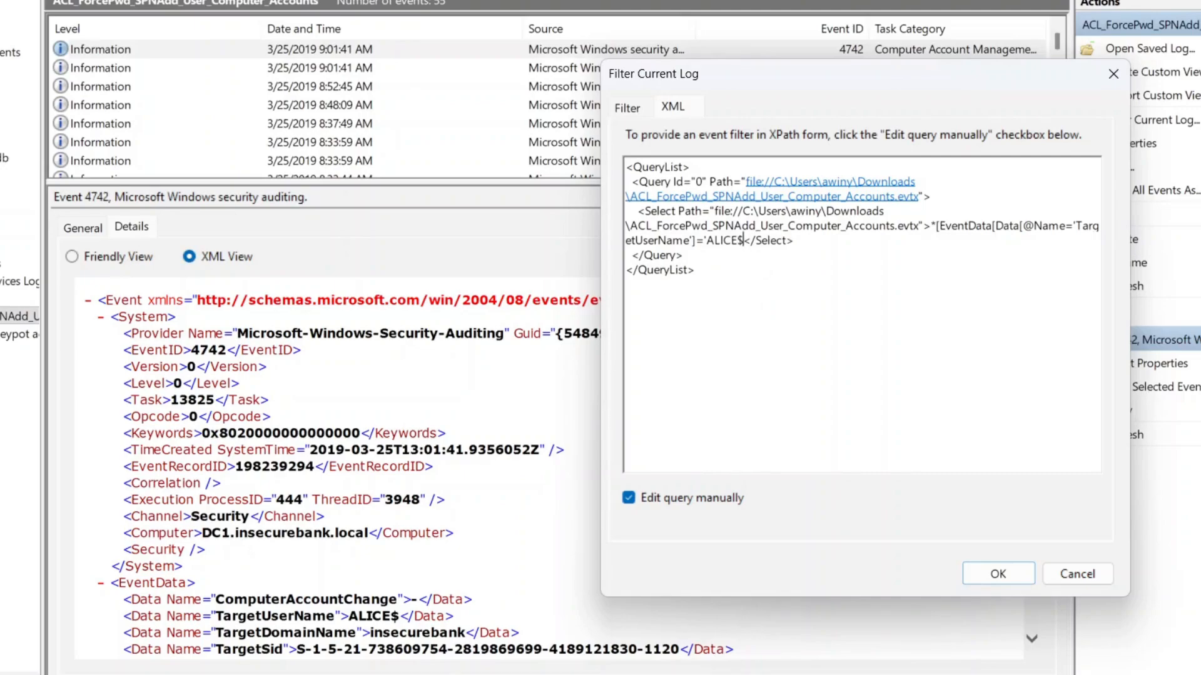
pyautogui.write("' or")
pyautogui.write('Data[@')
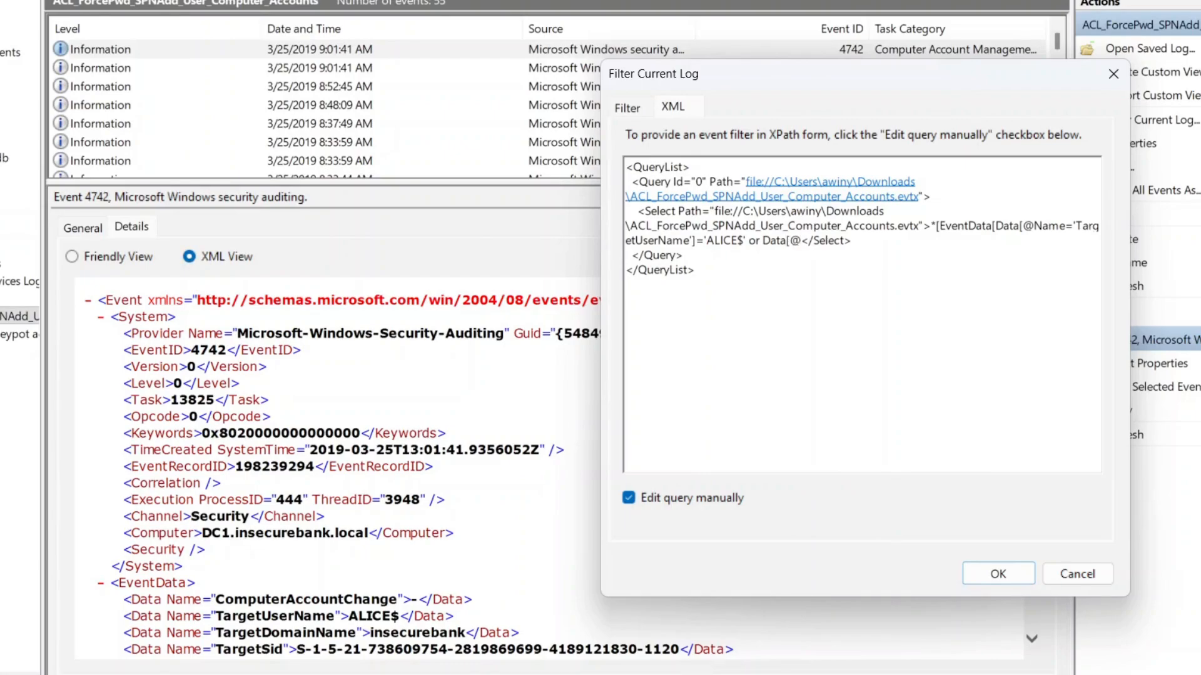
pyautogui.write('Name')
# Complete the query with ='TargetUserName']='alice']] and apply it, leaving six events
pyautogui.write("='Target")
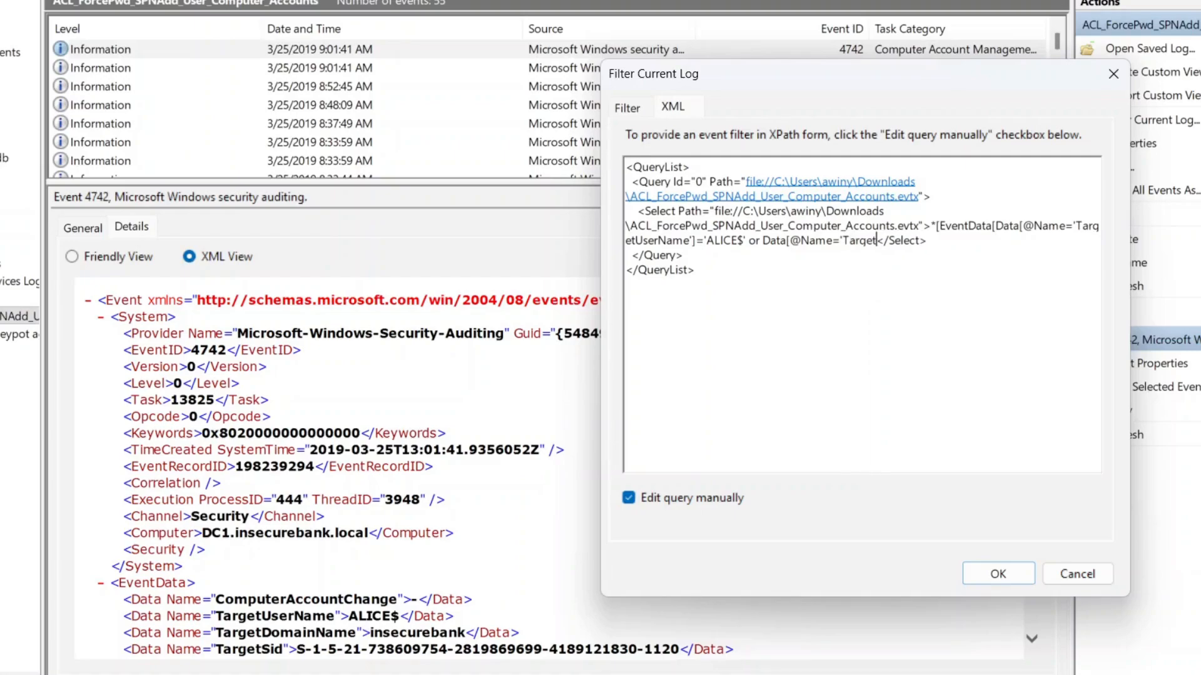
pyautogui.write('UserName')
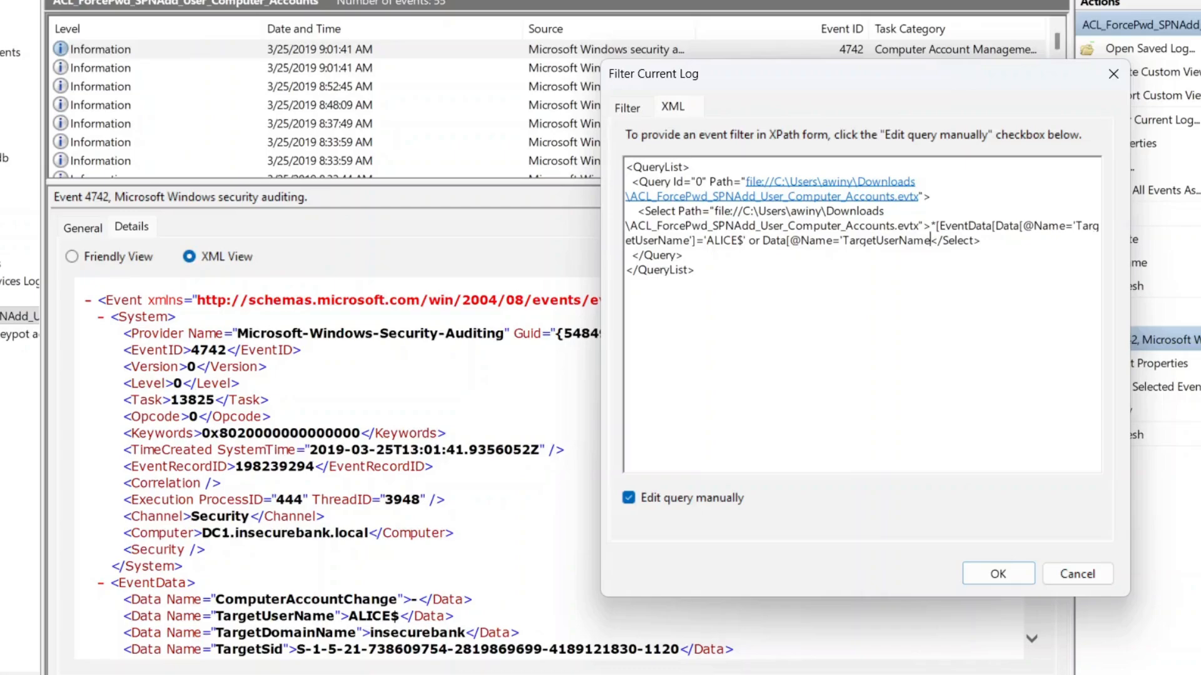
pyautogui.write("']='alice']]")
pyautogui.click(998, 574)
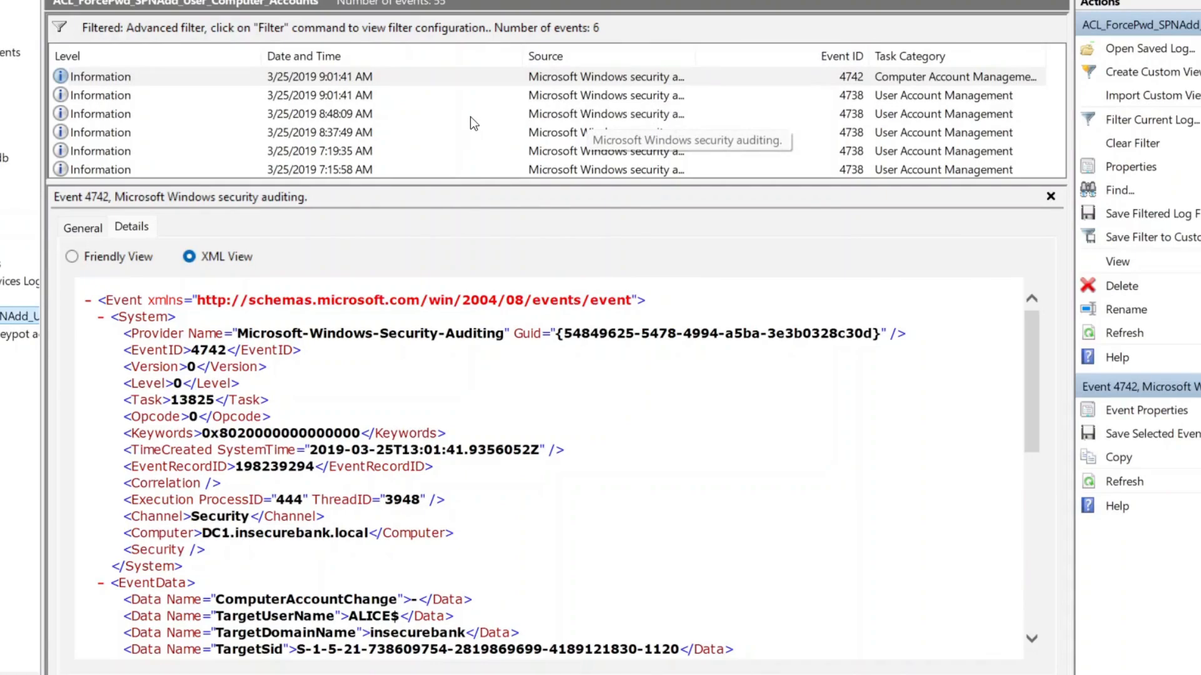
# Inspect the 7:15:58 AM event 4738 for alice, scrolling through its XML details
pyautogui.click(349, 169)
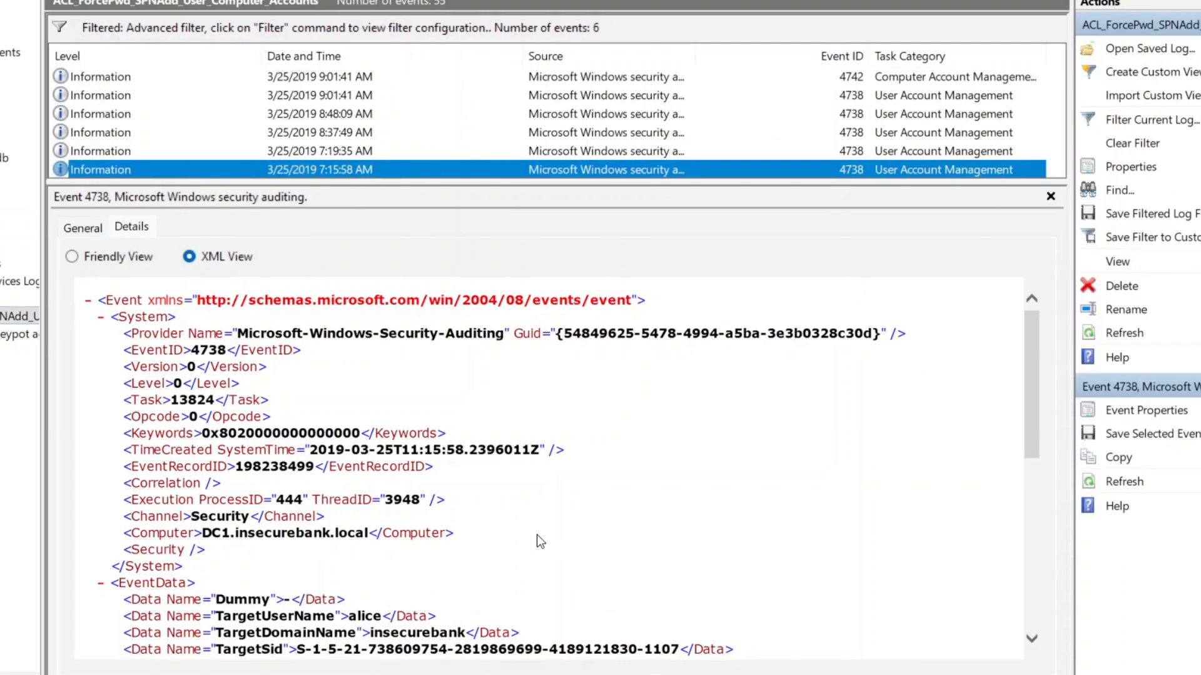
pyautogui.scroll(-3, 536, 535)
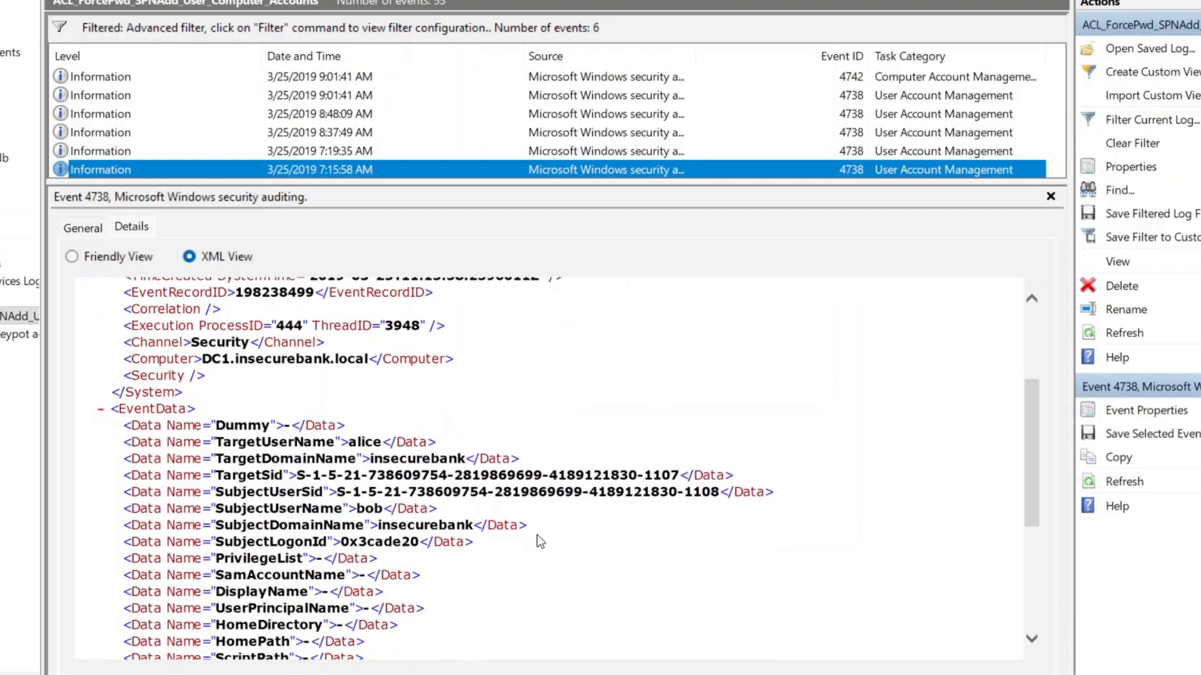
pyautogui.scroll(3, 536, 534)
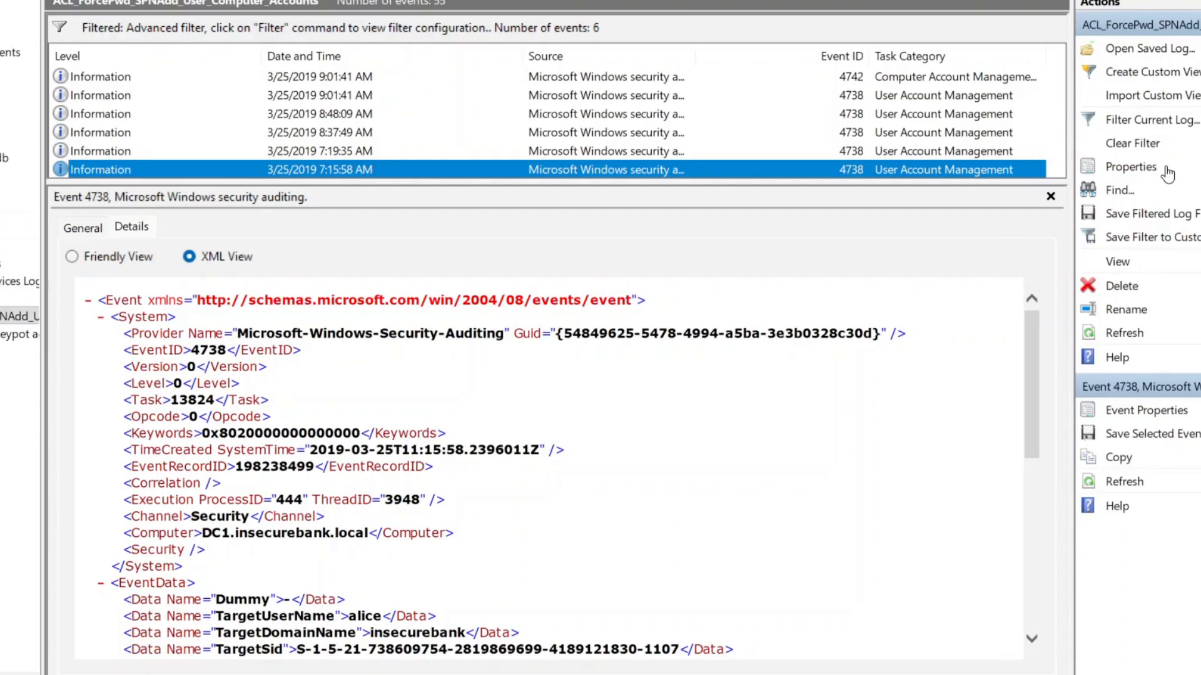
pyautogui.click(1142, 73)
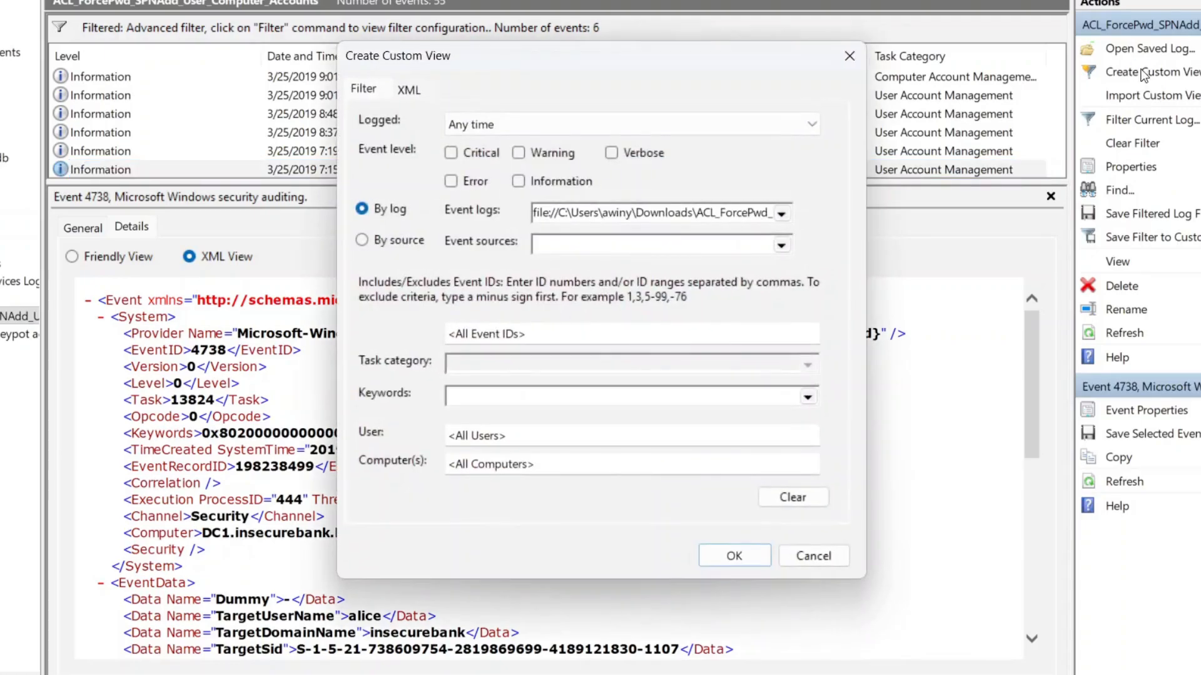
pyautogui.click(410, 90)
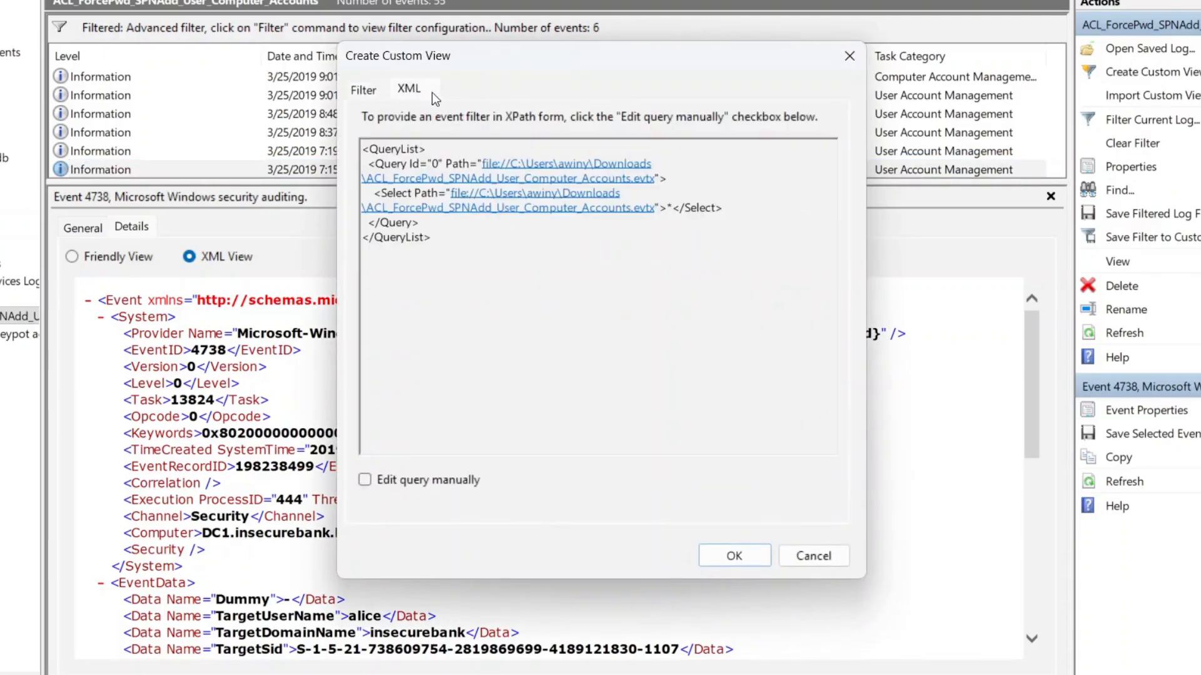
pyautogui.click(848, 59)
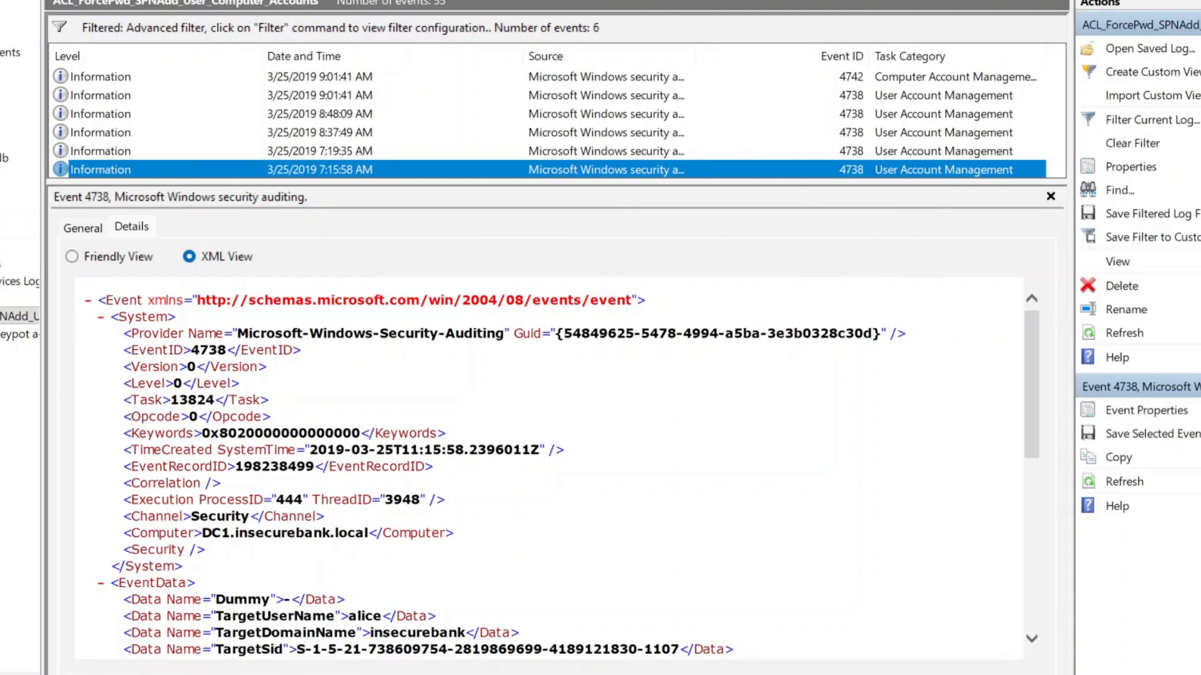
pyautogui.hotkey('alt', 'f')
pyautogui.press('o')
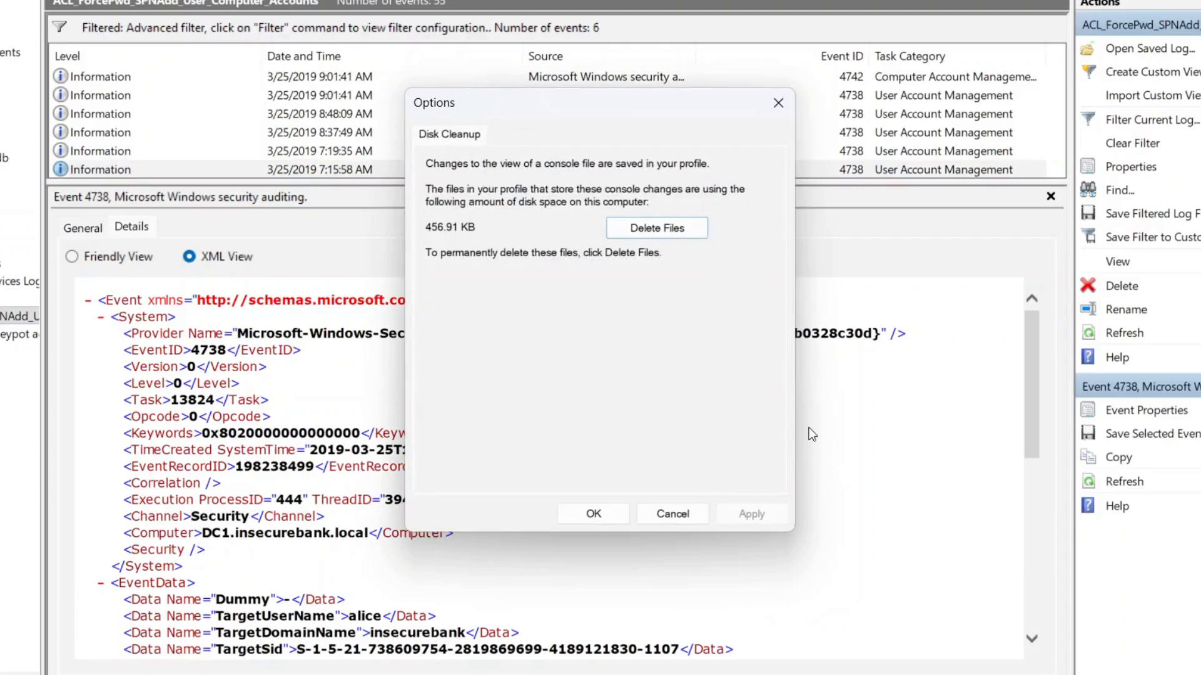
pyautogui.click(777, 104)
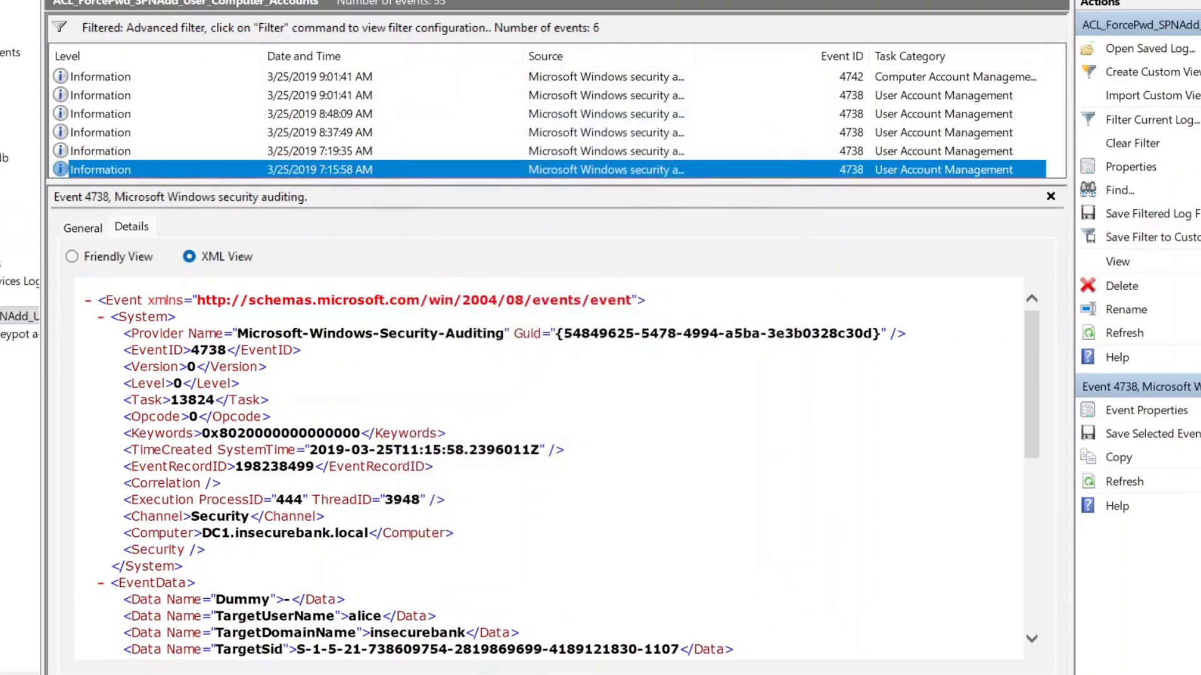
# Replace the default 'New View' name with 'user alice or ALICE$' and save the custom view
pyautogui.click(1175, 240)
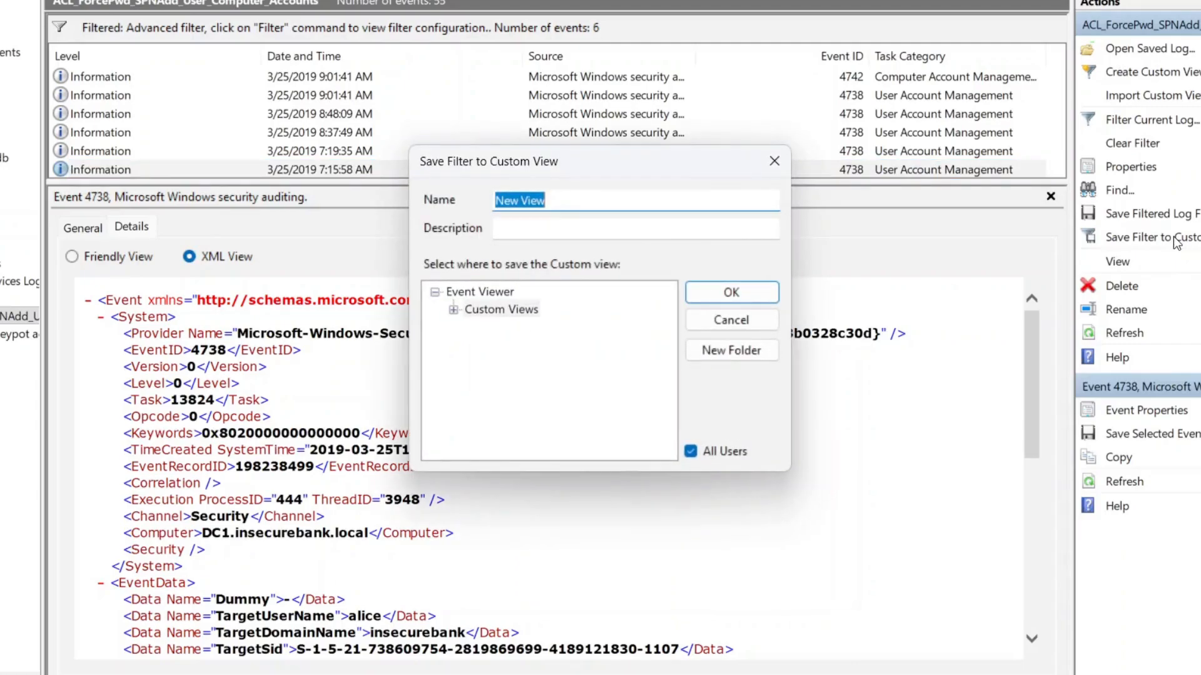
pyautogui.click(574, 199)
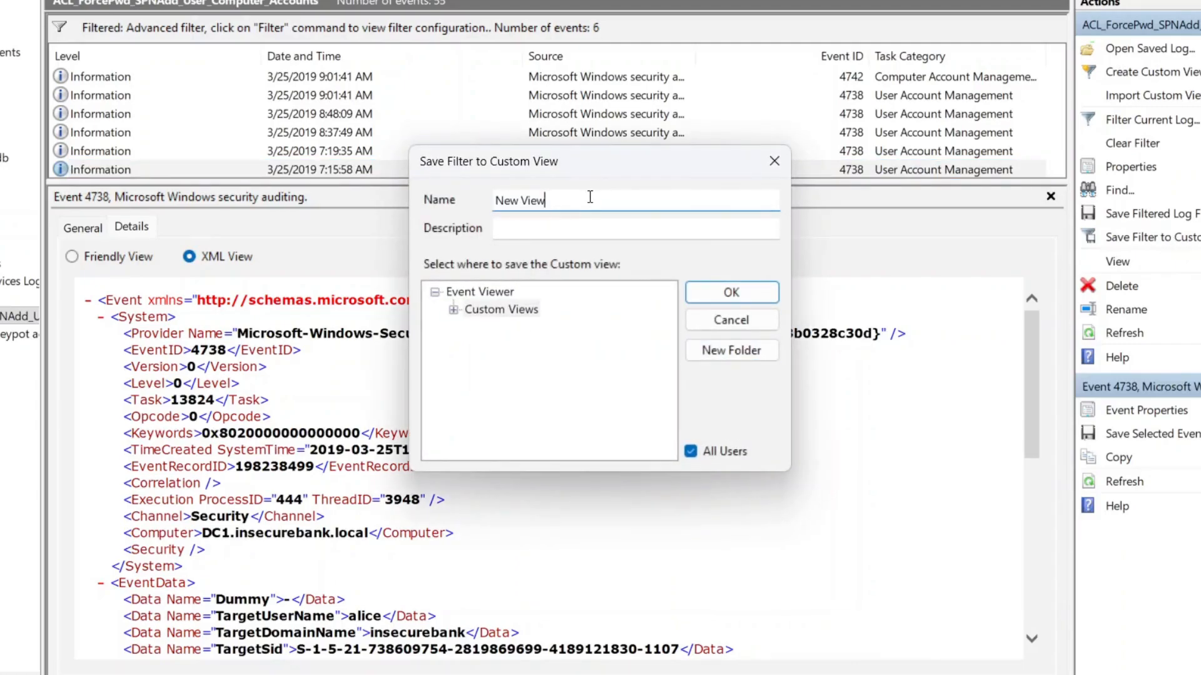
pyautogui.press('BackSpace')
pyautogui.press('BackSpace')
pyautogui.press('BackSpace')
pyautogui.press('BackSpace')
pyautogui.press('BackSpace')
pyautogui.press('BackSpace')
pyautogui.press('BackSpace')
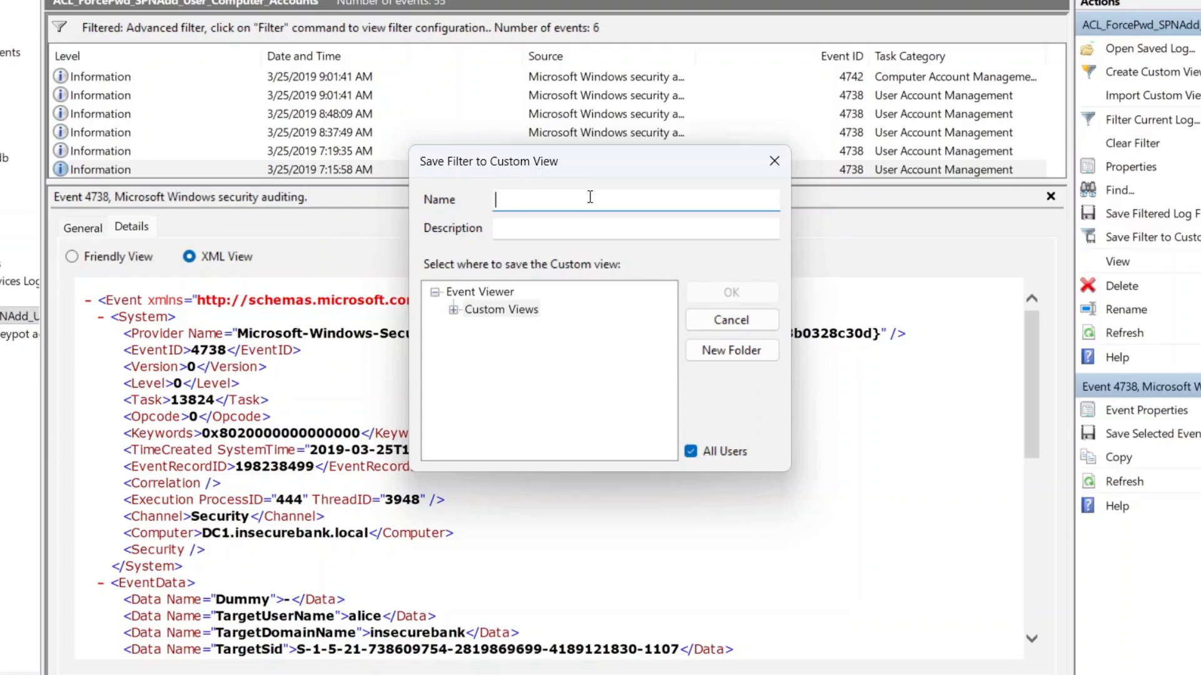
pyautogui.write('user')
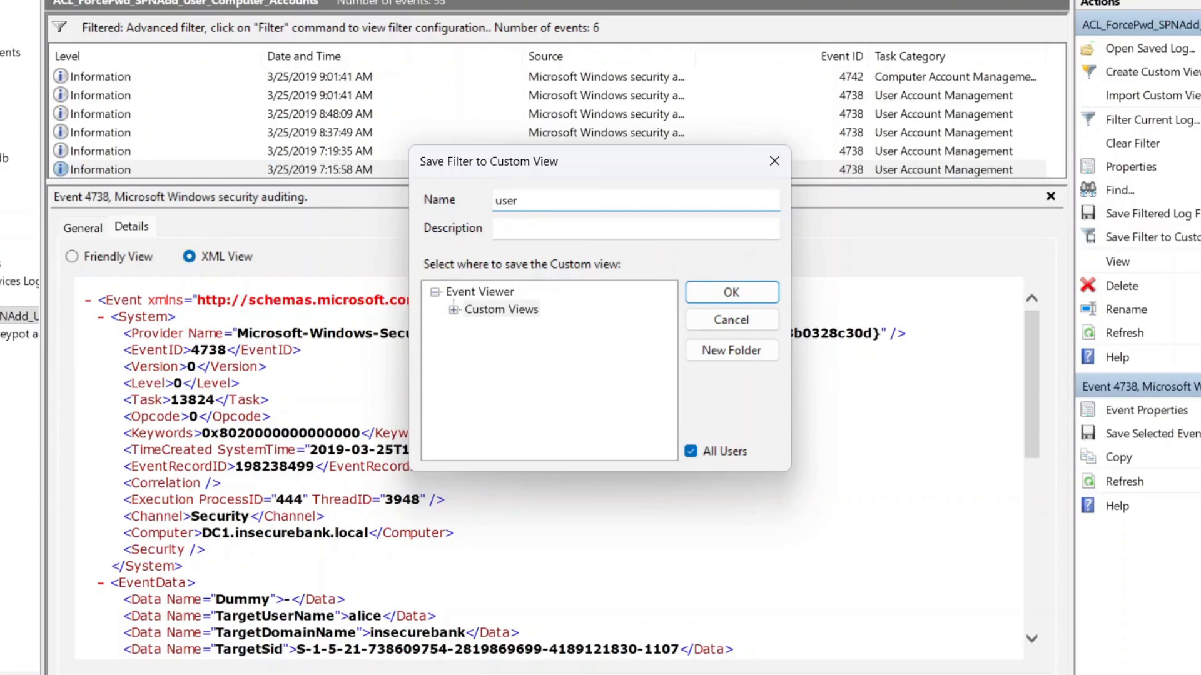
pyautogui.write(' alice')
pyautogui.write('or ALICE$')
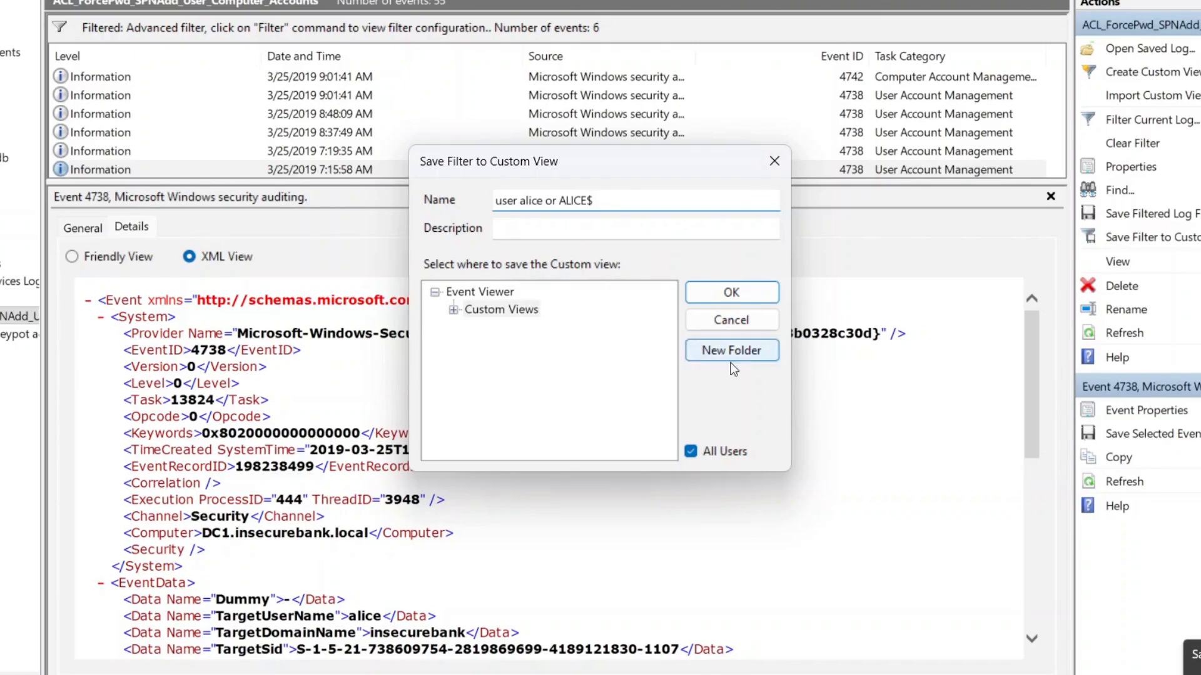
pyautogui.click(730, 294)
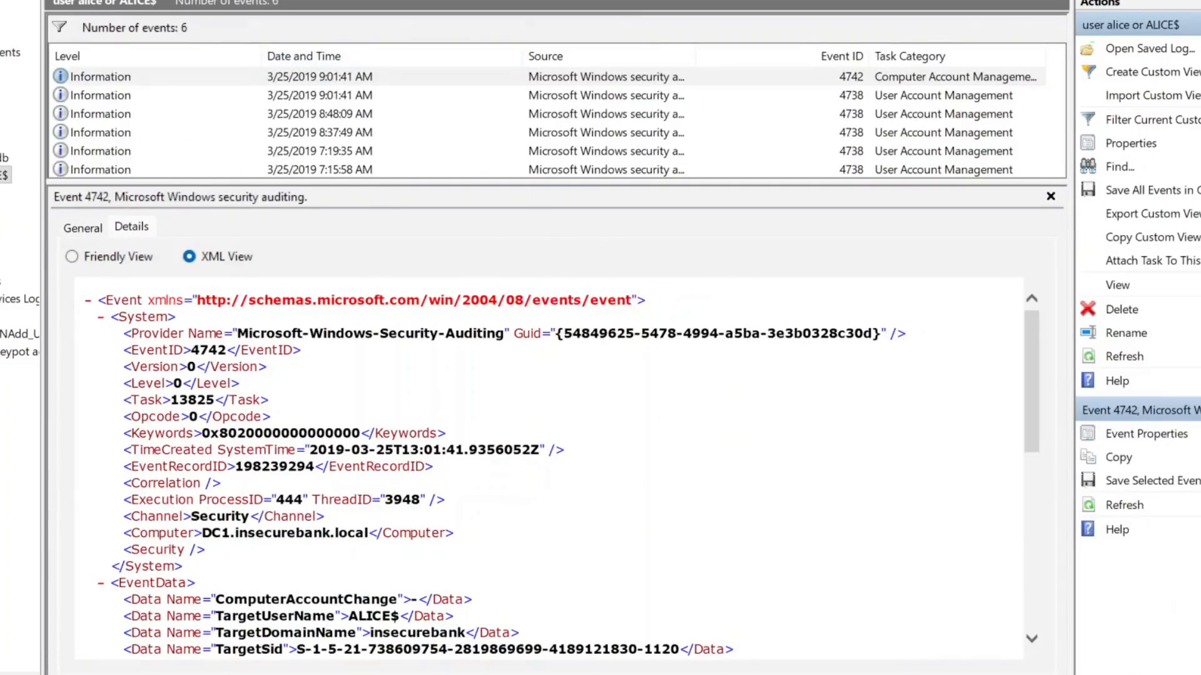
pyautogui.click(2, 192)
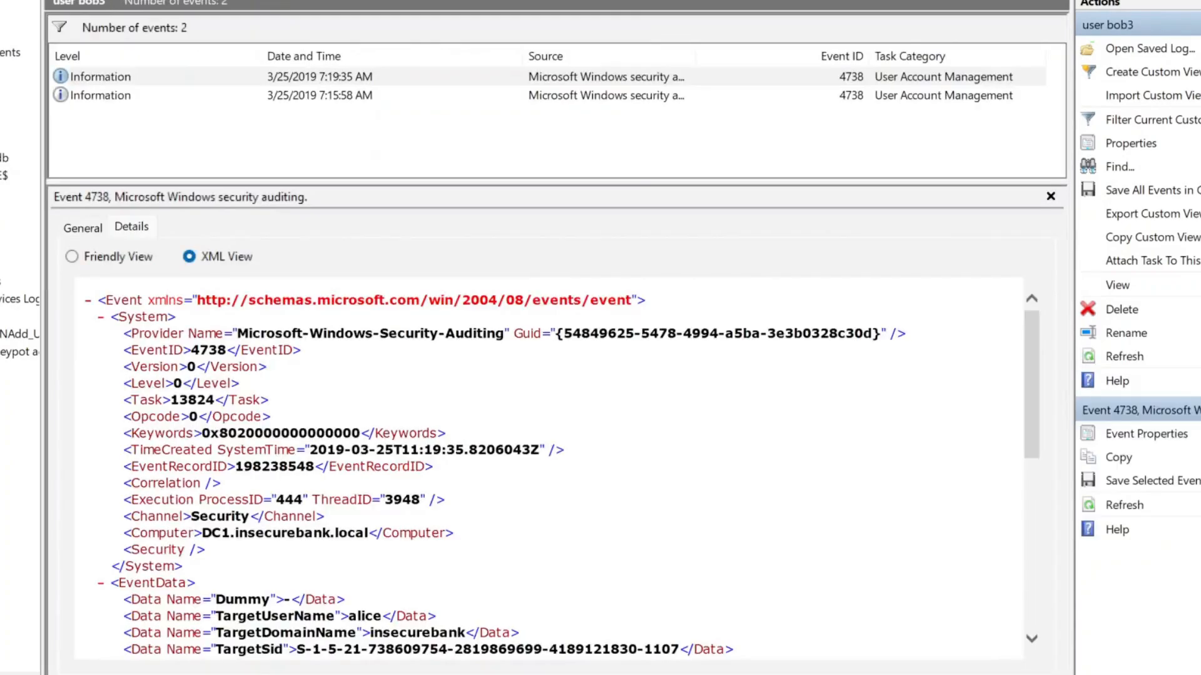
pyautogui.click(2, 140)
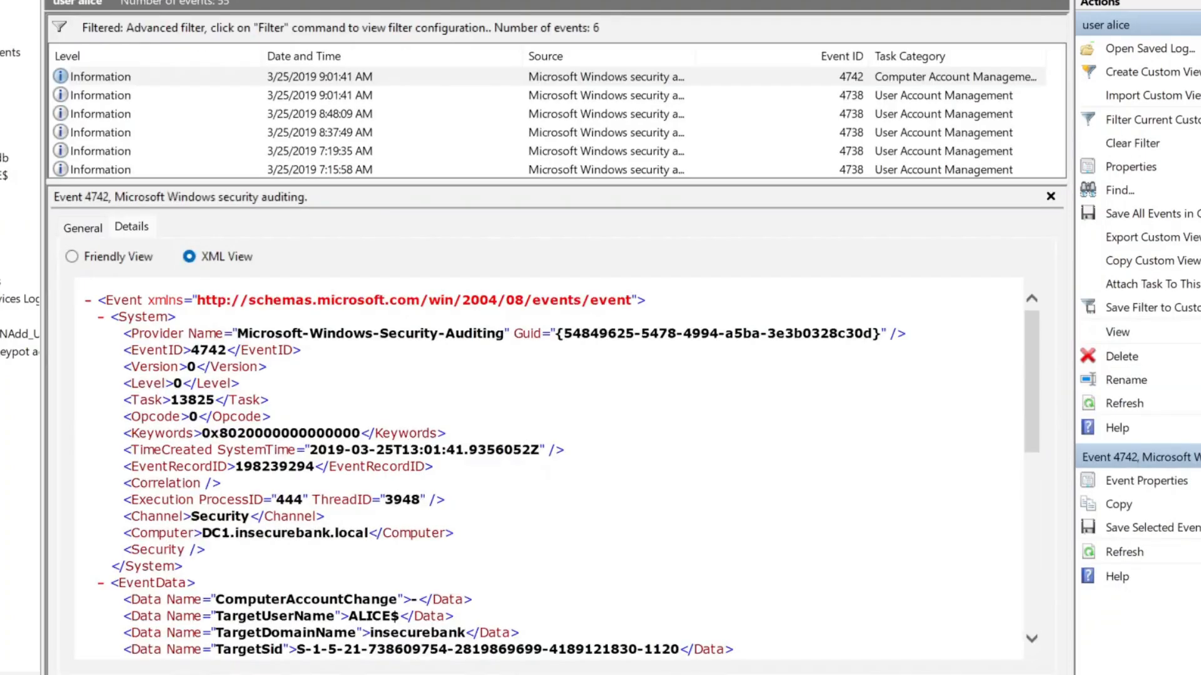
pyautogui.click(4, 174)
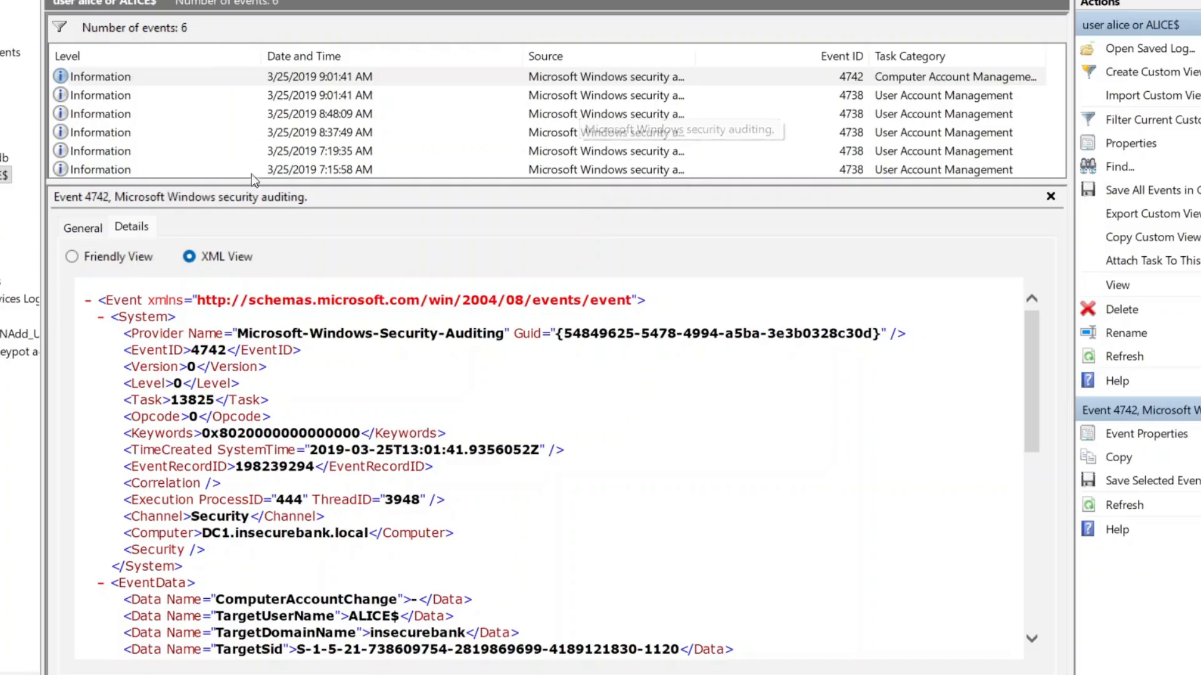
# Review the XML data of the 7:15:58 AM event 4738
pyautogui.click(575, 170)
pyautogui.scroll(-6, 544, 525)
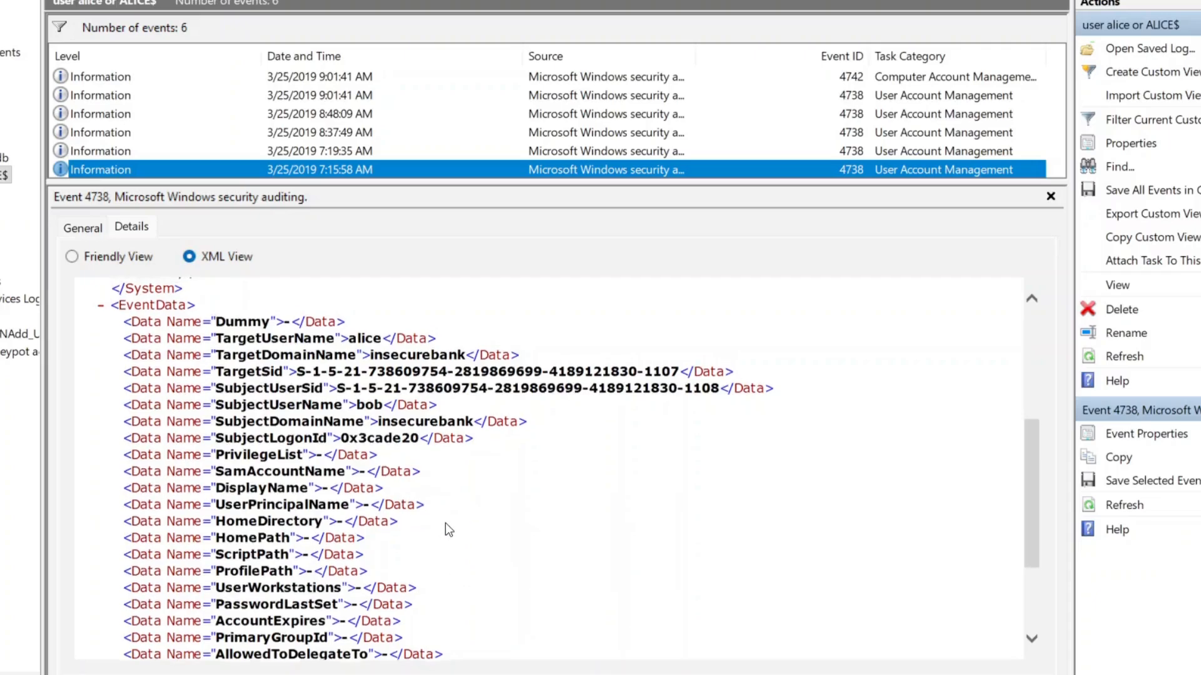
pyautogui.scroll(3, 444, 527)
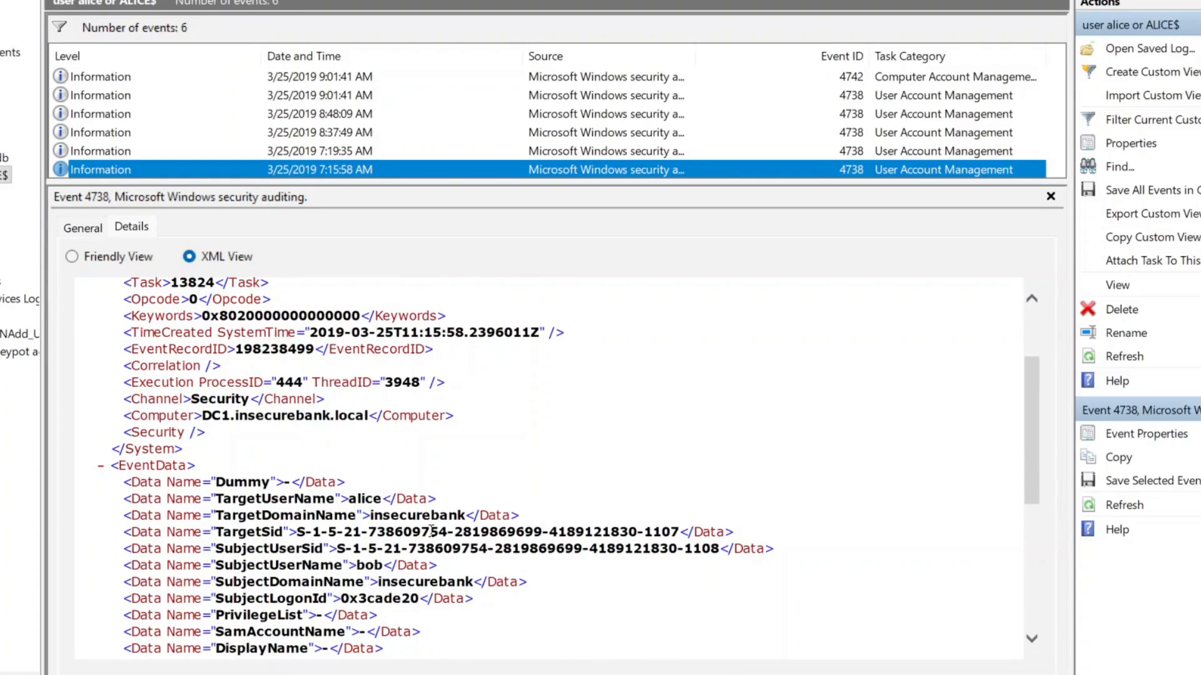
pyautogui.scroll(-1, 493, 507)
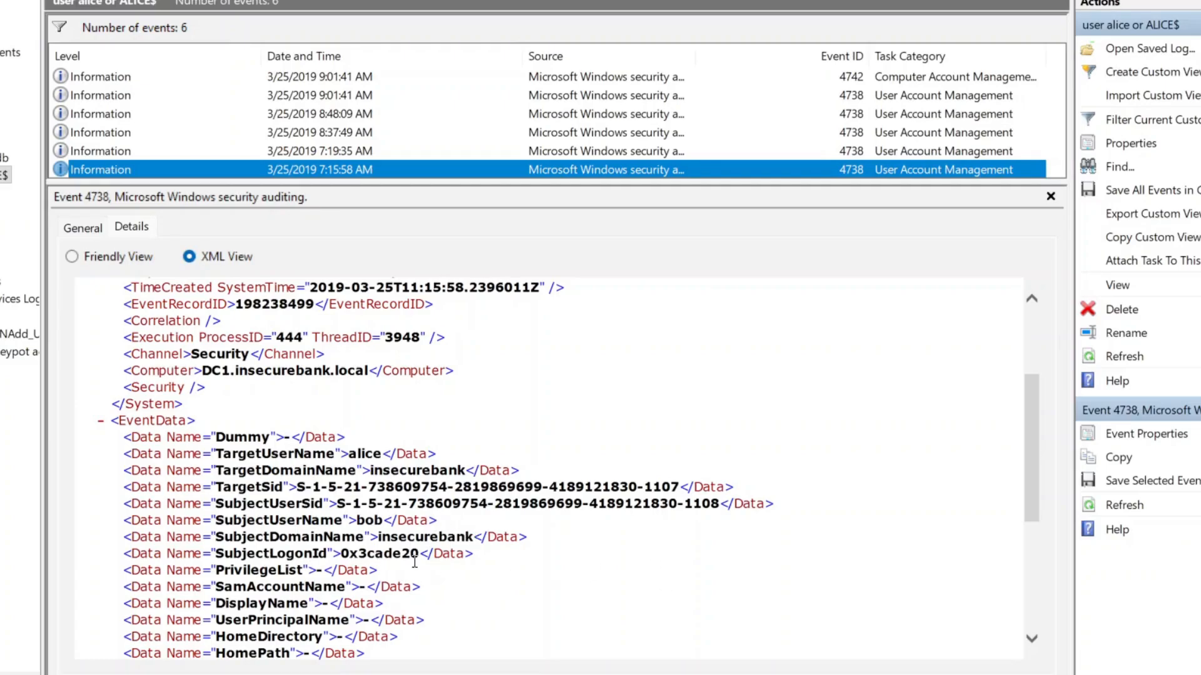
pyautogui.scroll(-3, 493, 566)
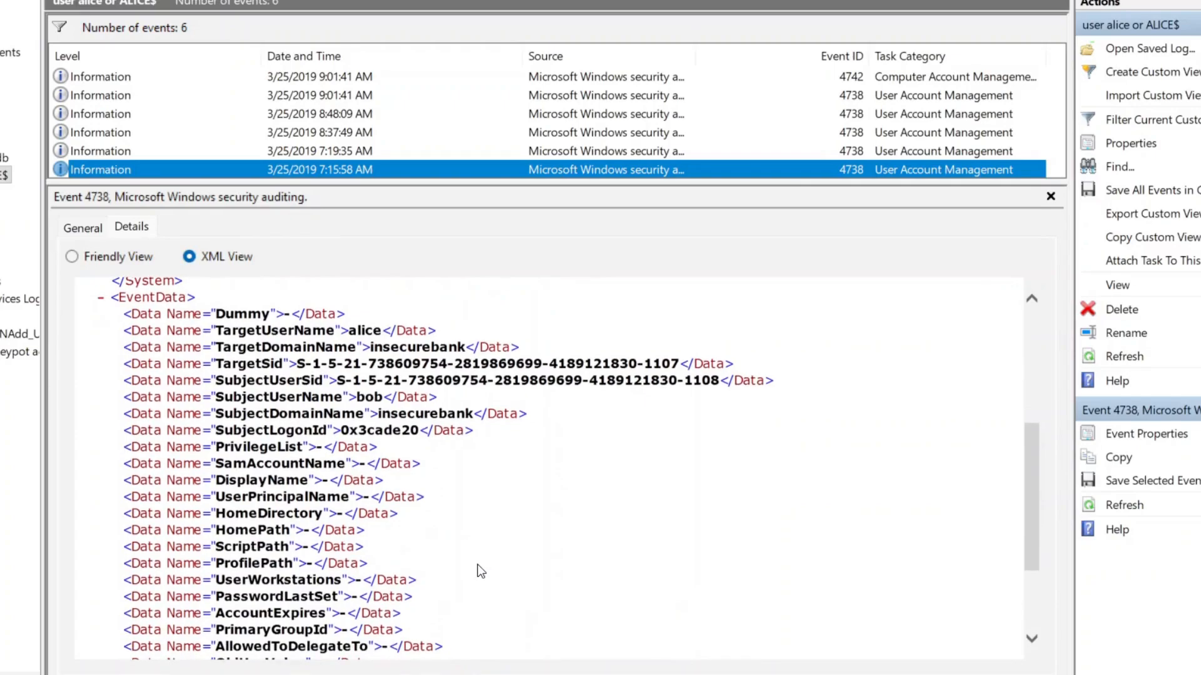
pyautogui.scroll(-3, 478, 572)
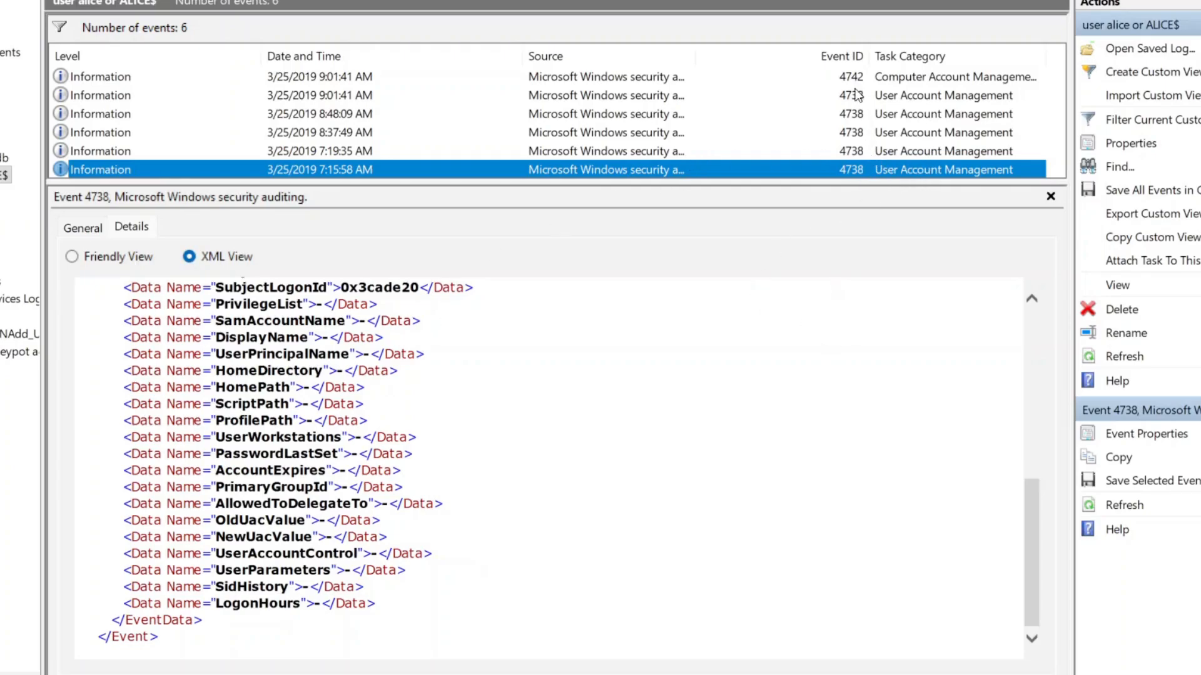
# Review the XML data of the 7:19:35 AM event 4738 targeting alice
pyautogui.click(638, 155)
pyautogui.scroll(-2, 732, 522)
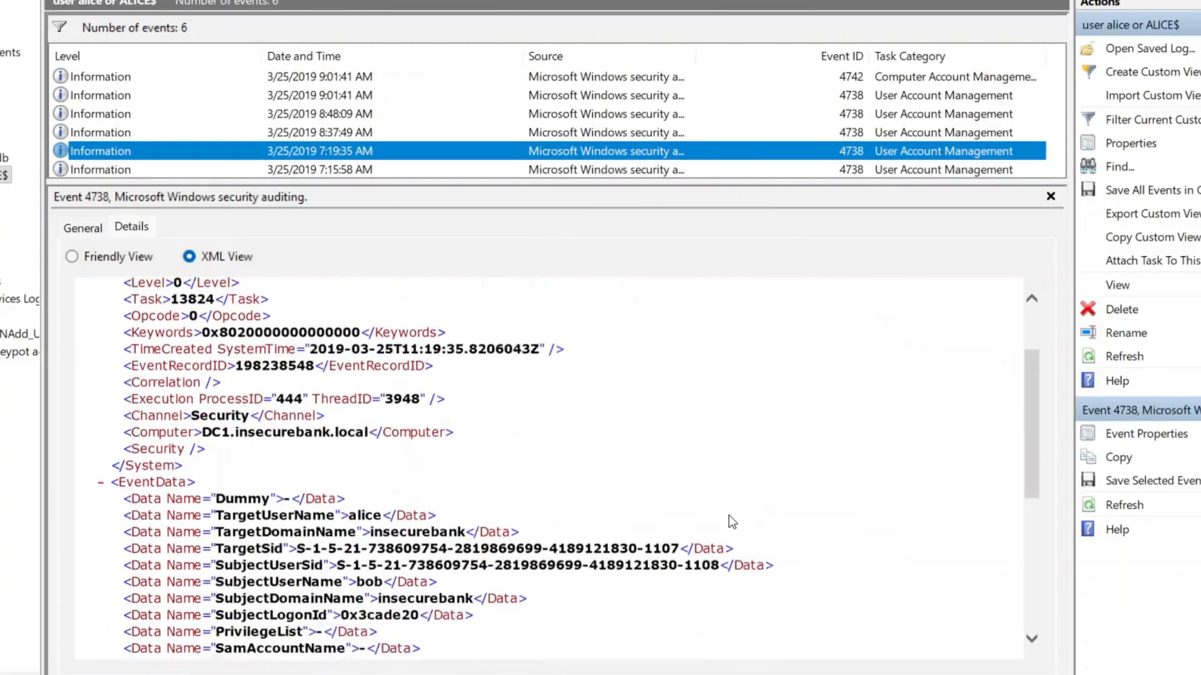
pyautogui.scroll(-4, 731, 522)
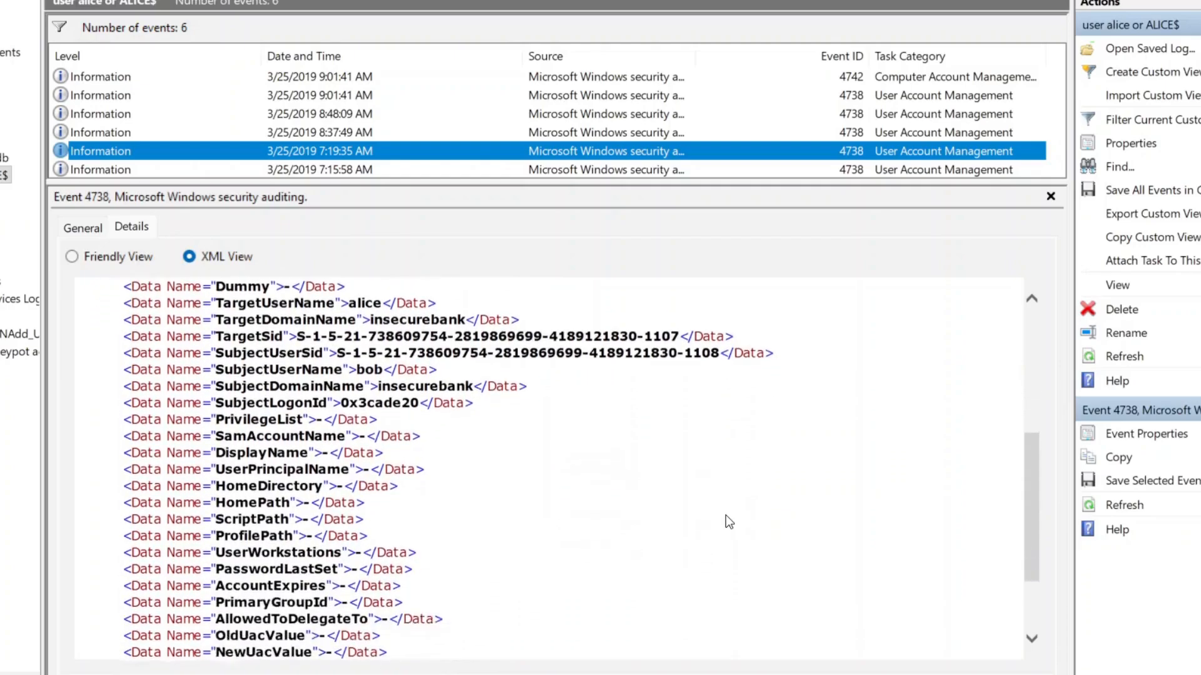
pyautogui.scroll(-2, 725, 515)
pyautogui.scroll(3, 711, 520)
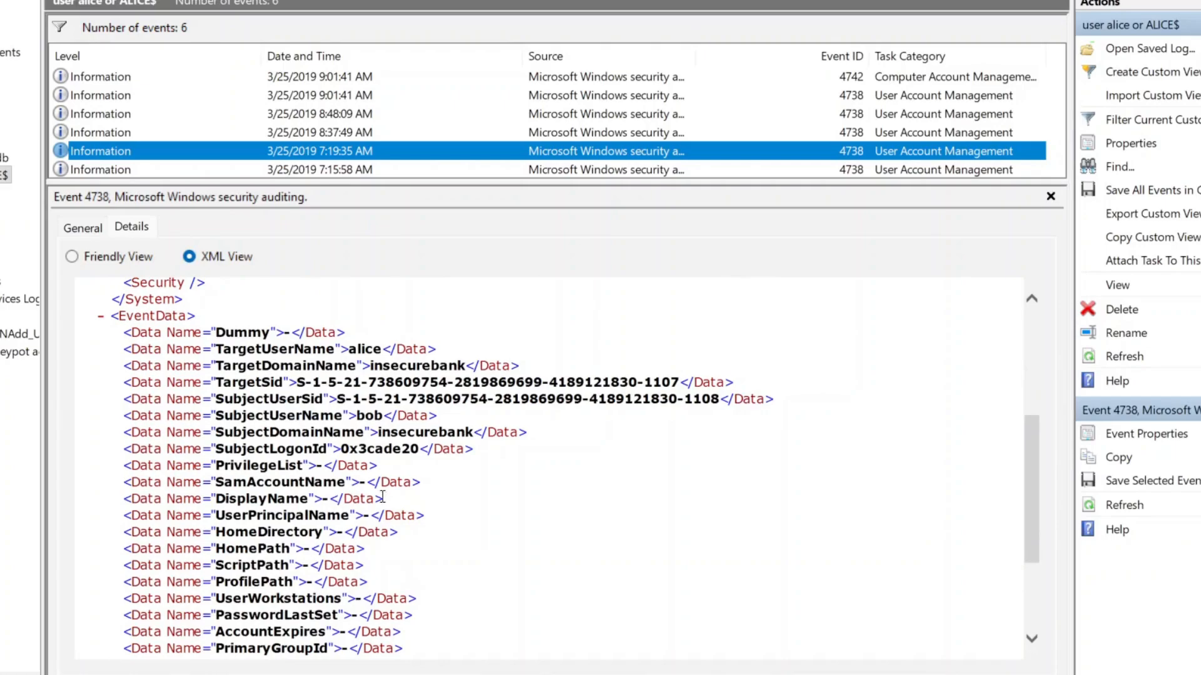
pyautogui.scroll(-3, 477, 573)
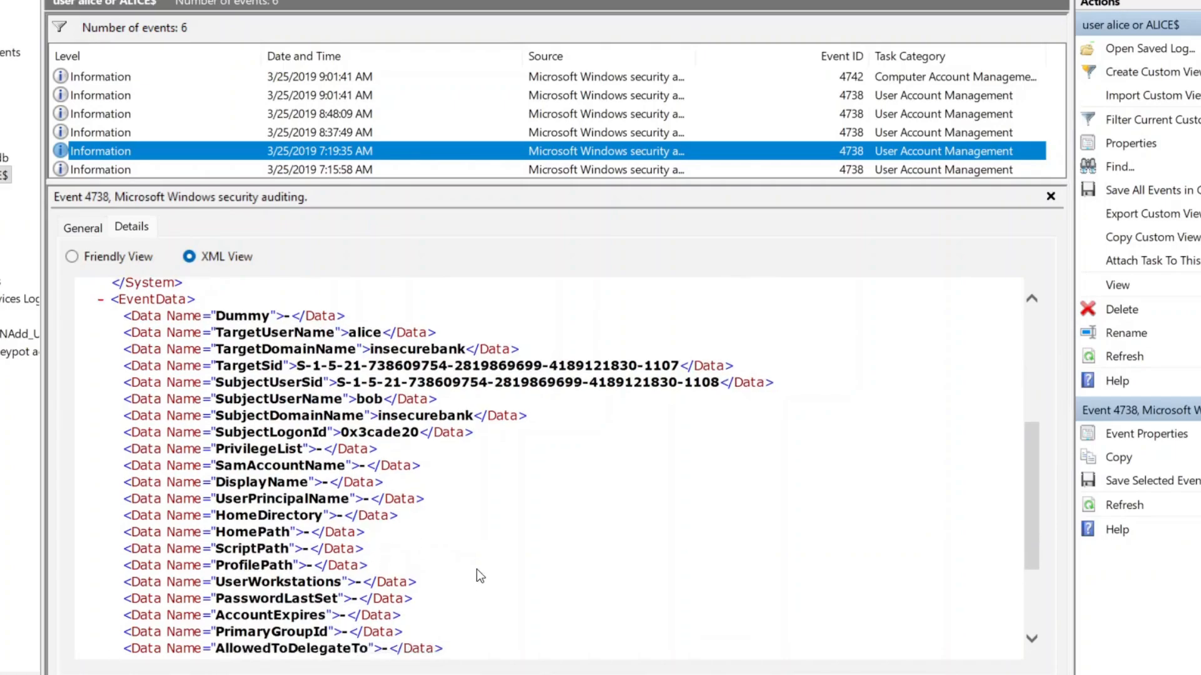
# Switch to the General description and read the 8:37:49 AM event's details
pyautogui.click(81, 229)
pyautogui.scroll(-5, 406, 453)
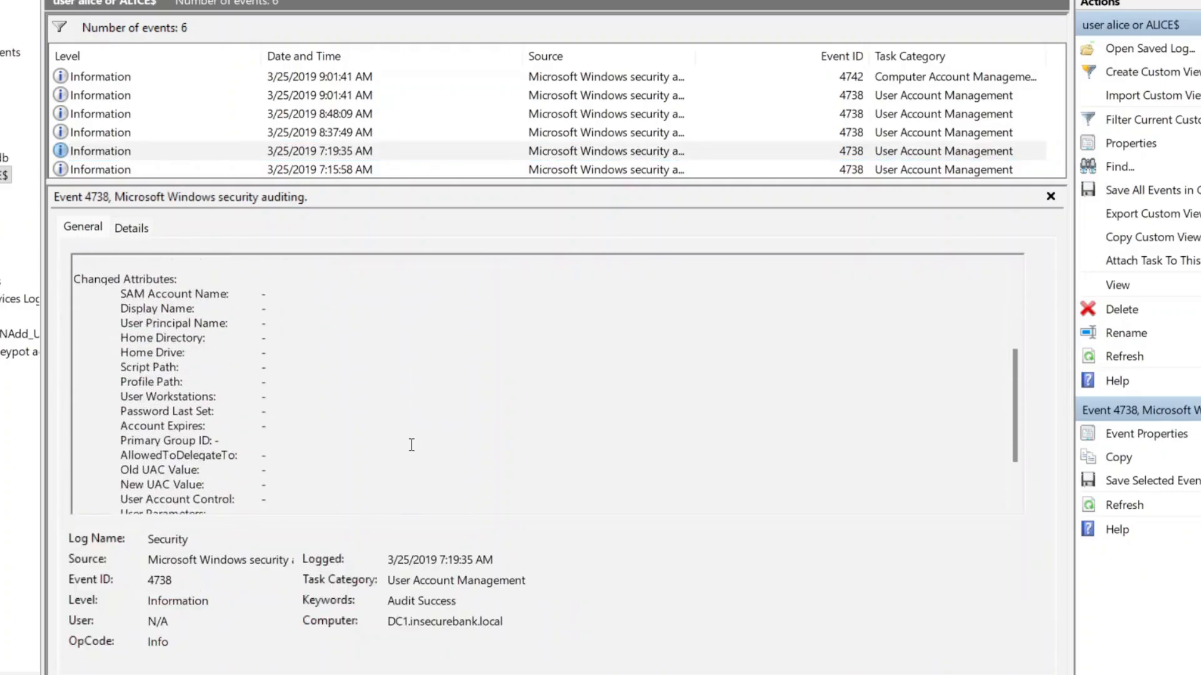
pyautogui.scroll(3, 412, 445)
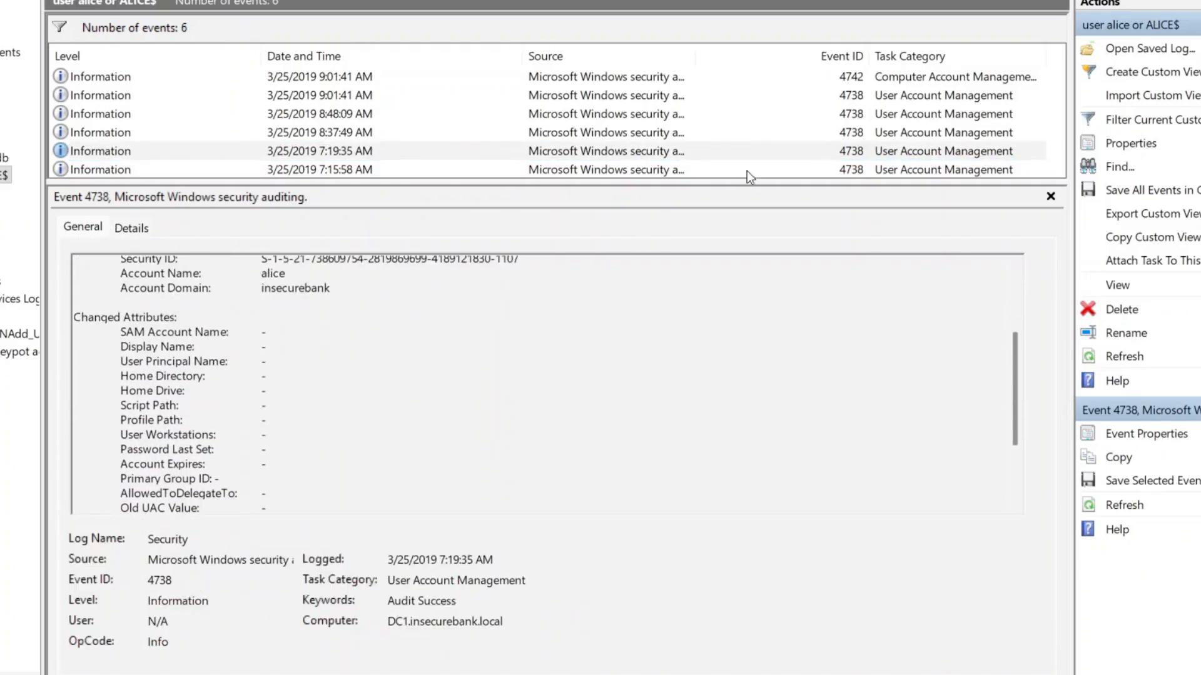
pyautogui.click(619, 133)
pyautogui.scroll(-3, 445, 418)
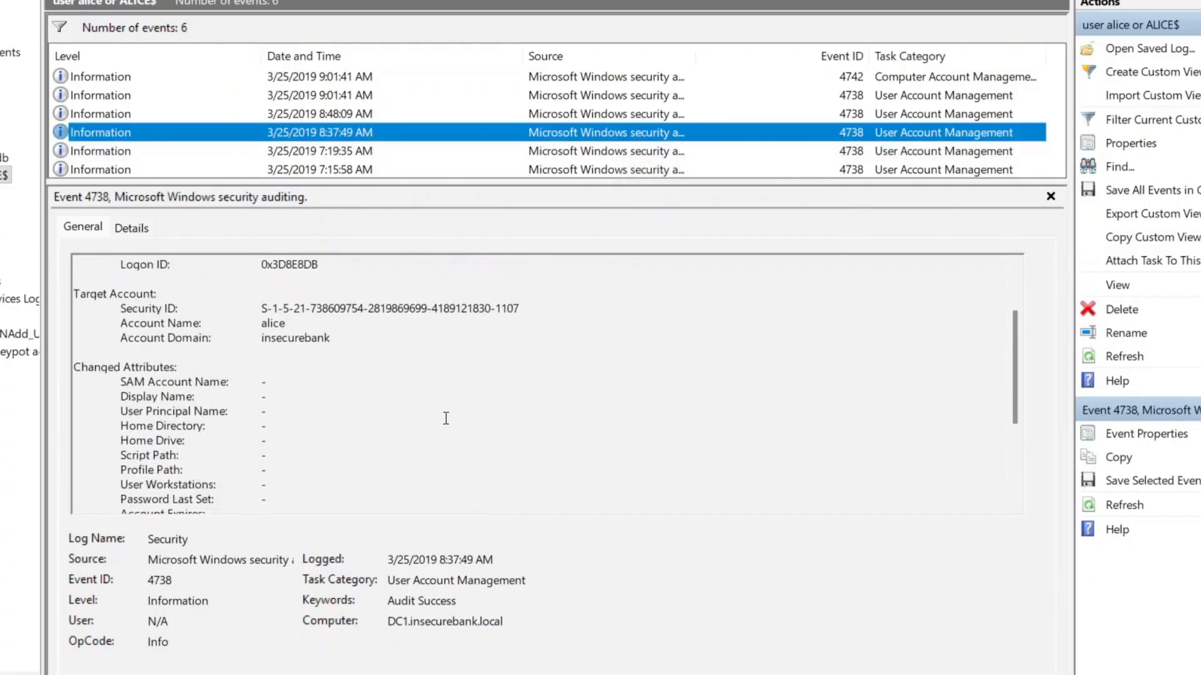
pyautogui.scroll(-4, 446, 418)
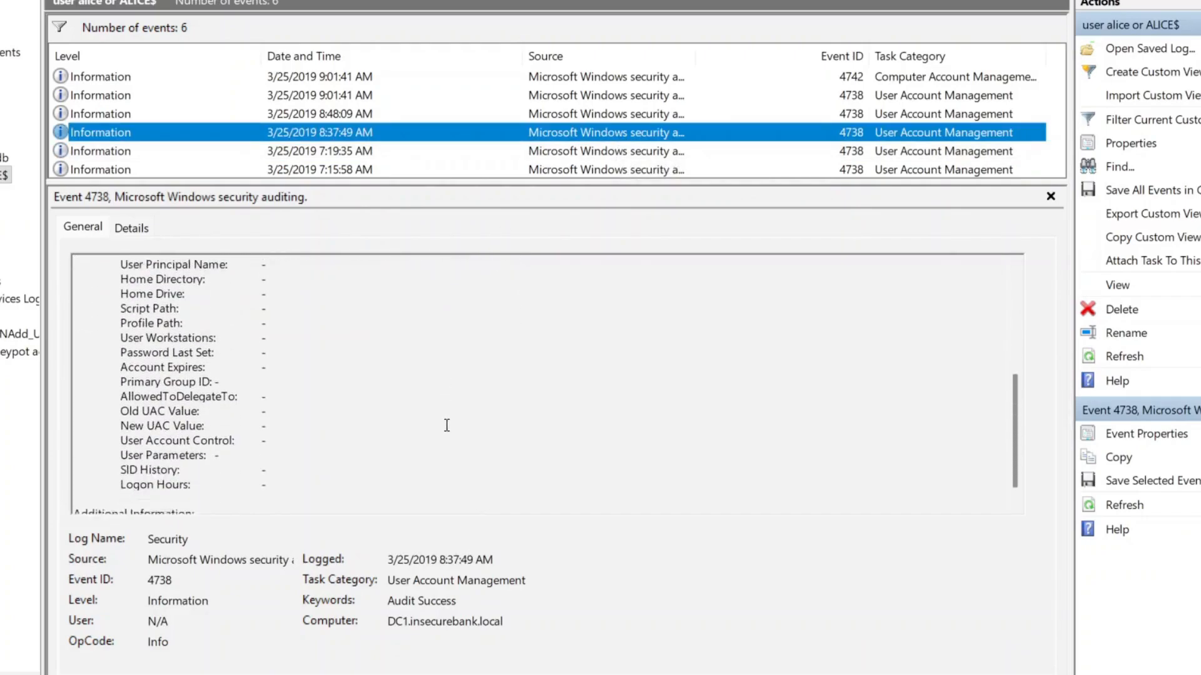
# Read the descriptions of the 8:48:09 AM and 9:01:41 AM 4738 events
pyautogui.click(606, 113)
pyautogui.scroll(-6, 380, 431)
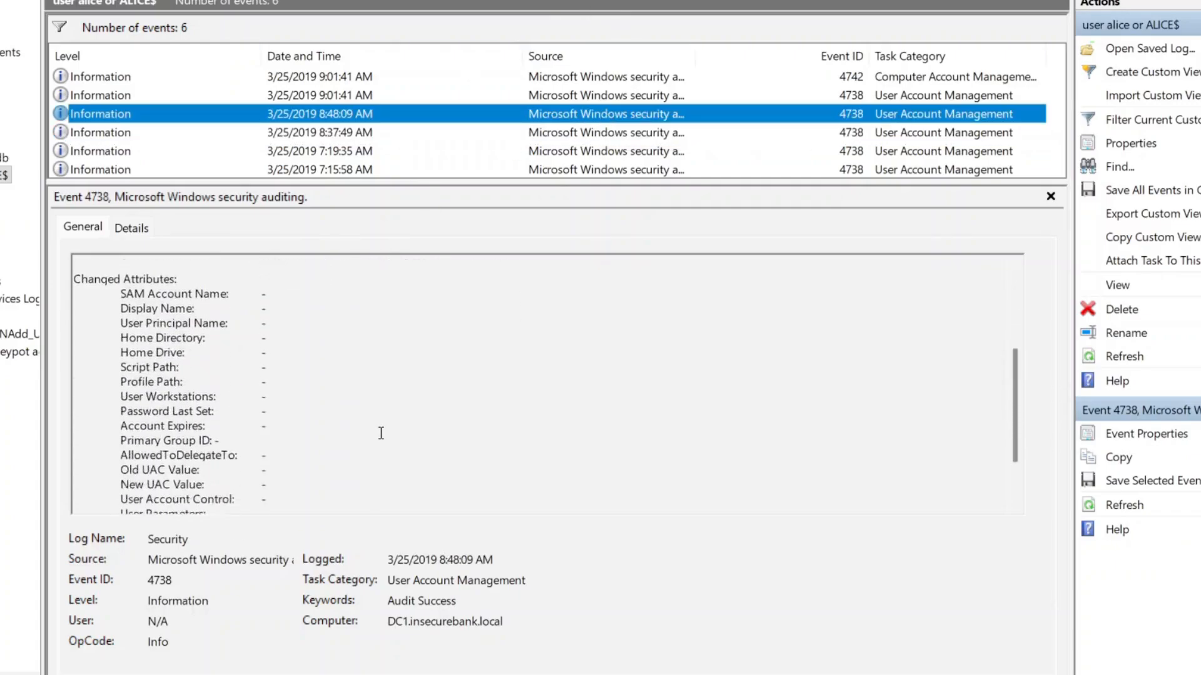
pyautogui.scroll(6, 391, 434)
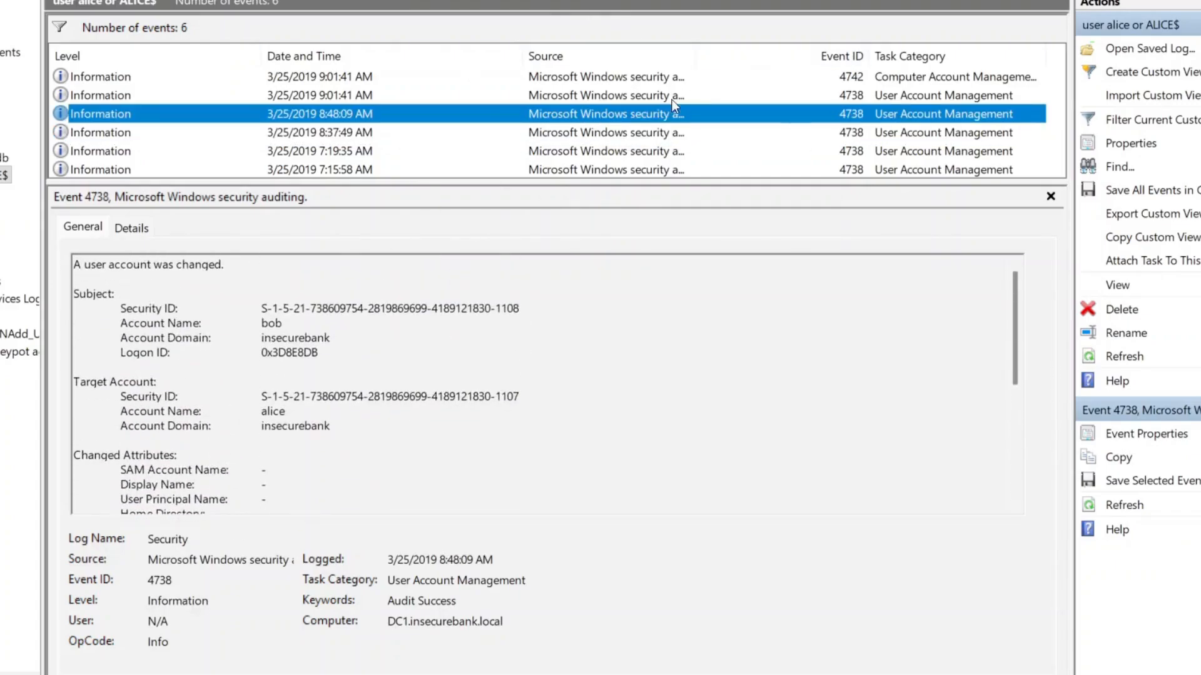
pyautogui.click(636, 97)
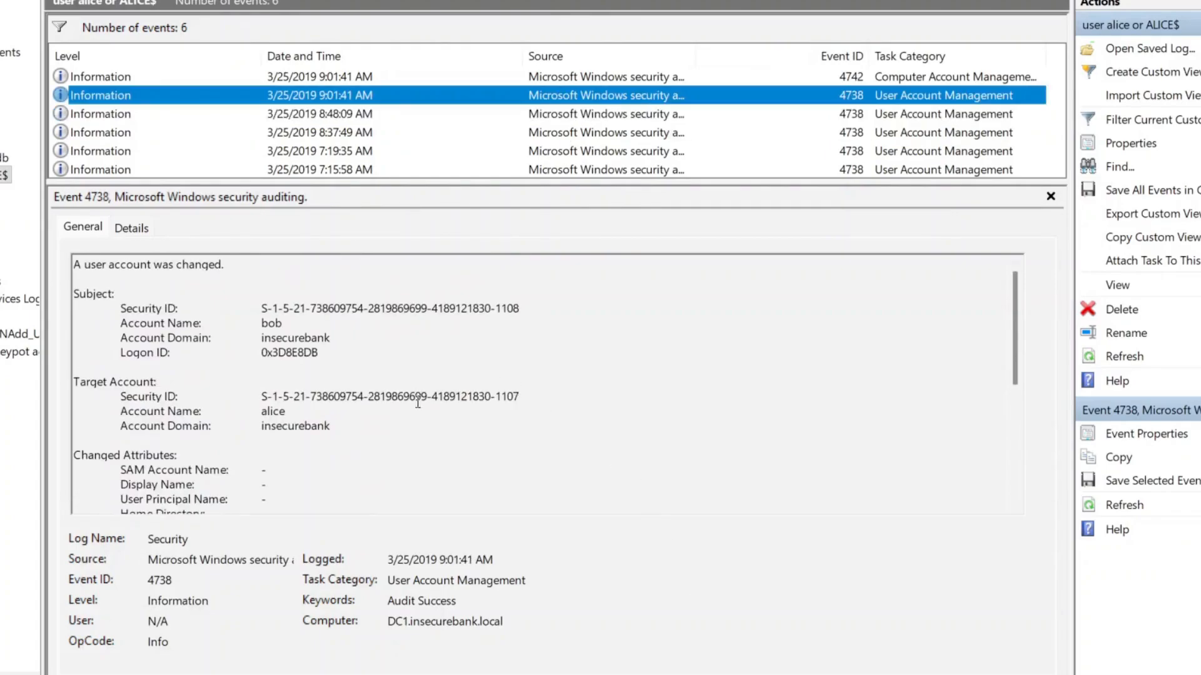
pyautogui.scroll(-6, 418, 407)
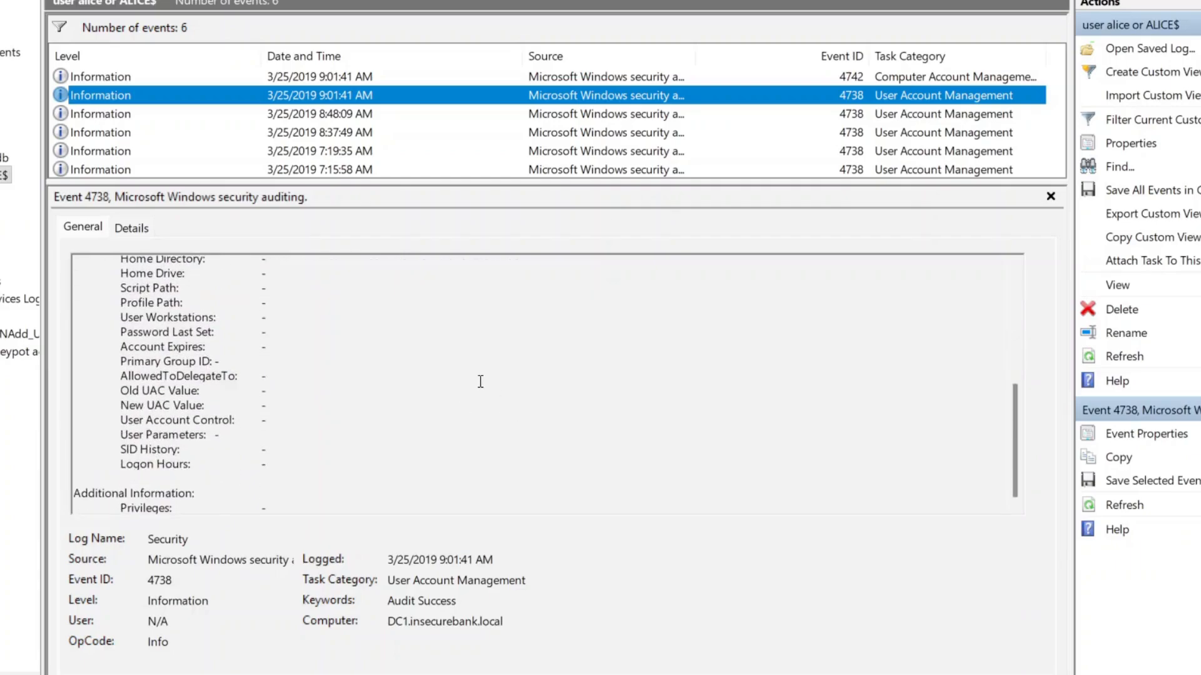
pyautogui.scroll(3, 359, 313)
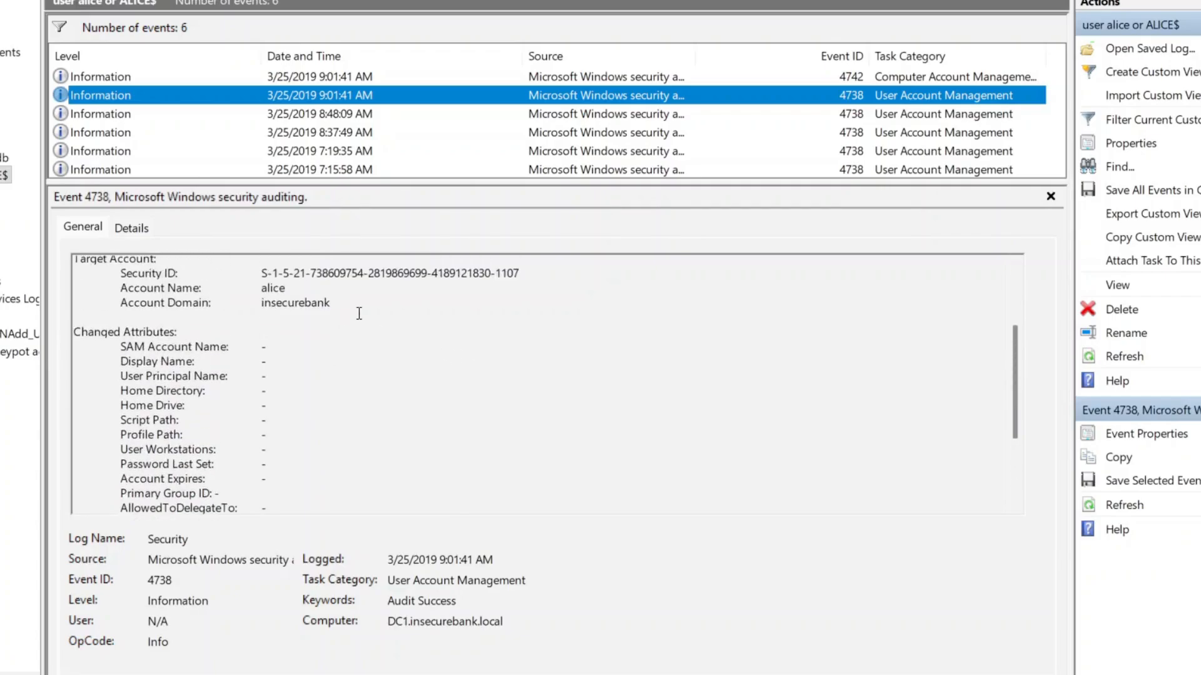